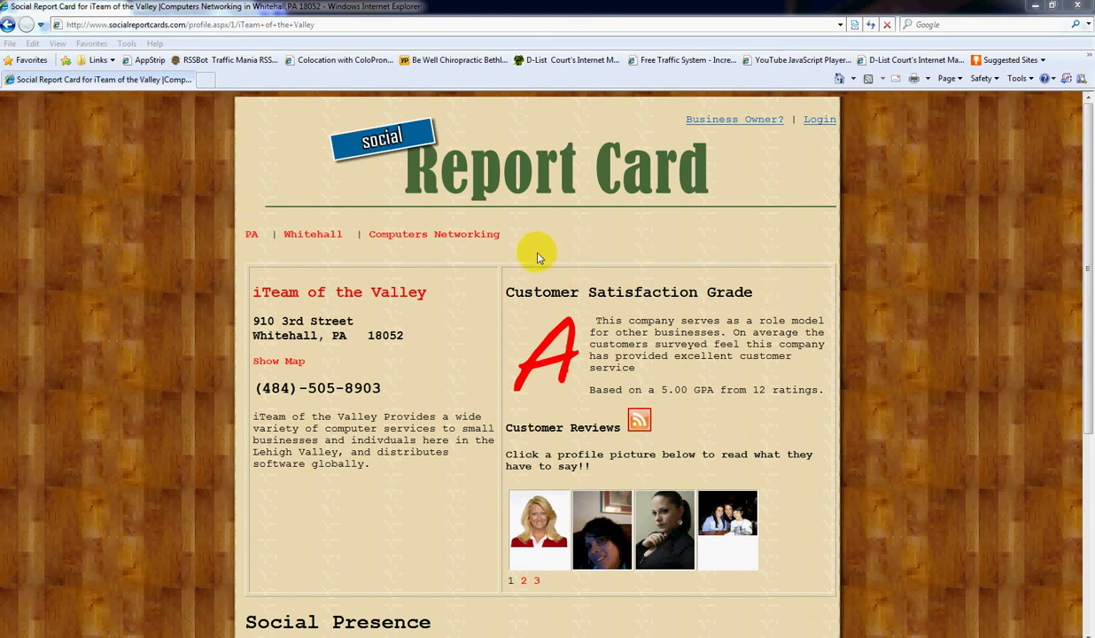
Step: Open the iTeam of the Valley website from its company name on the profile, and return to the report card
{"action": "left_click", "coordinate": [435, 235]}
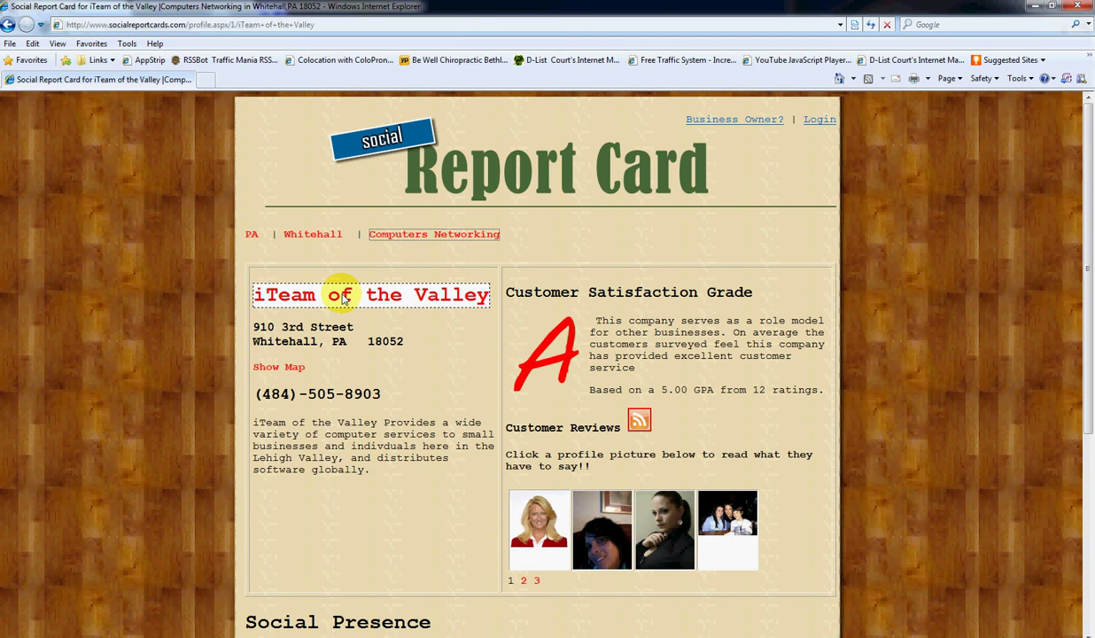
{"action": "left_click", "coordinate": [344, 298]}
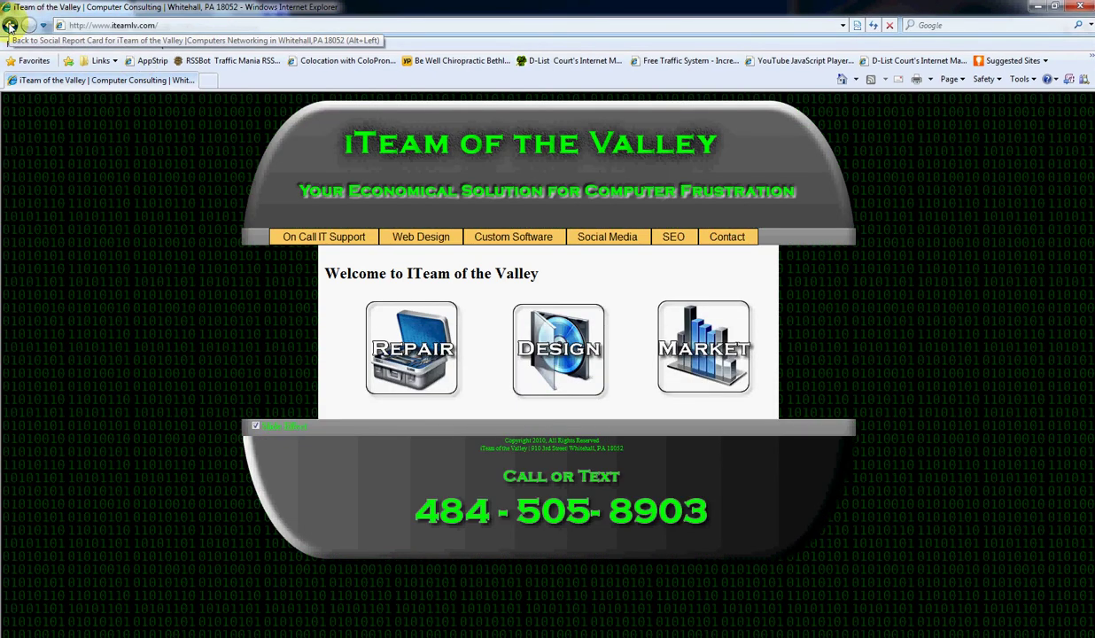
{"action": "left_click", "coordinate": [9, 27]}
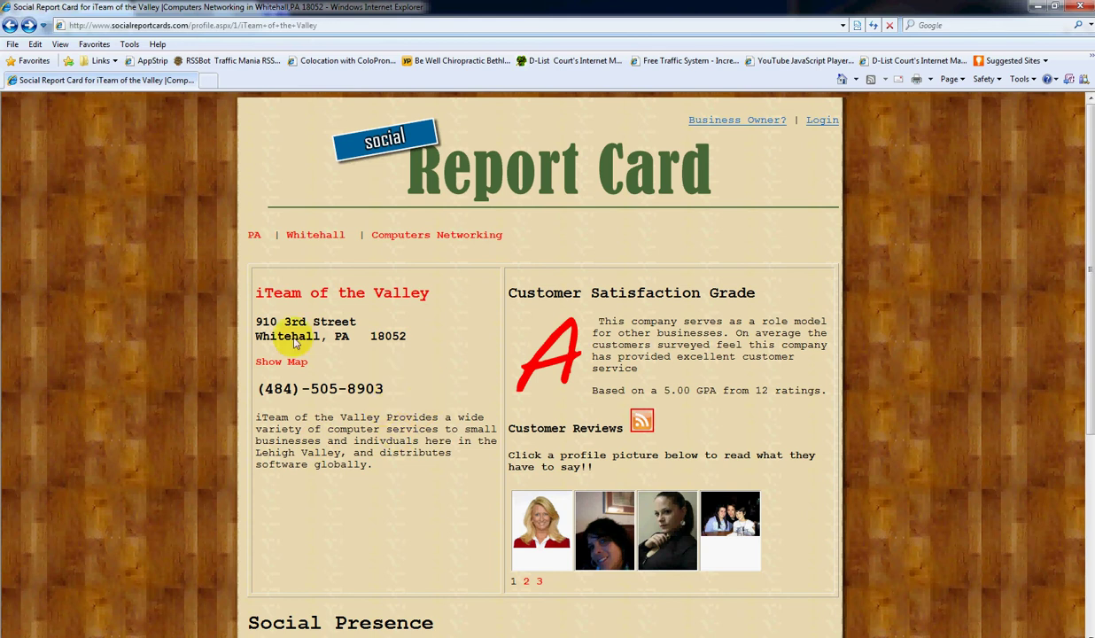
Step: Show the business's map on the profile, view the location in Google Maps, and hide the map again
{"action": "left_click", "coordinate": [281, 361]}
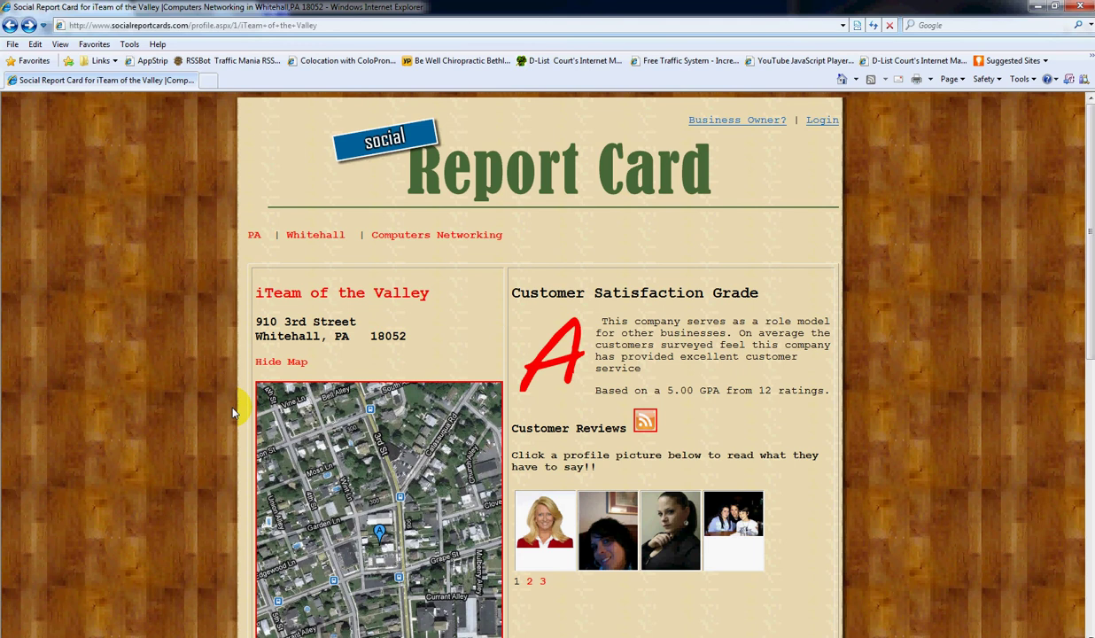
{"action": "left_click", "coordinate": [284, 364]}
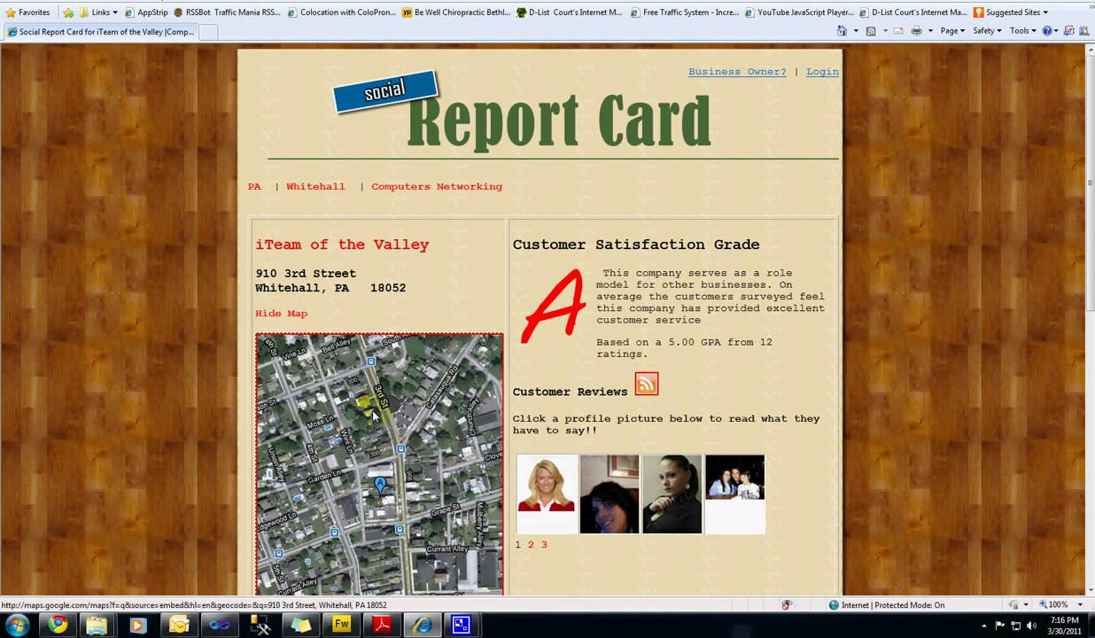
{"action": "left_click", "coordinate": [365, 403]}
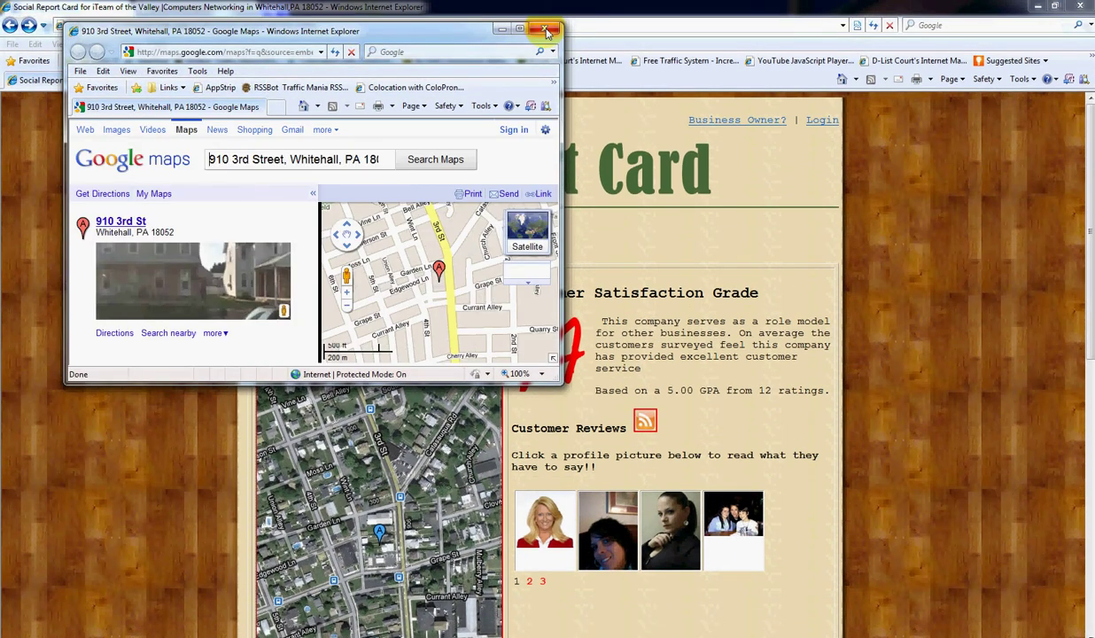
{"action": "left_click", "coordinate": [548, 32]}
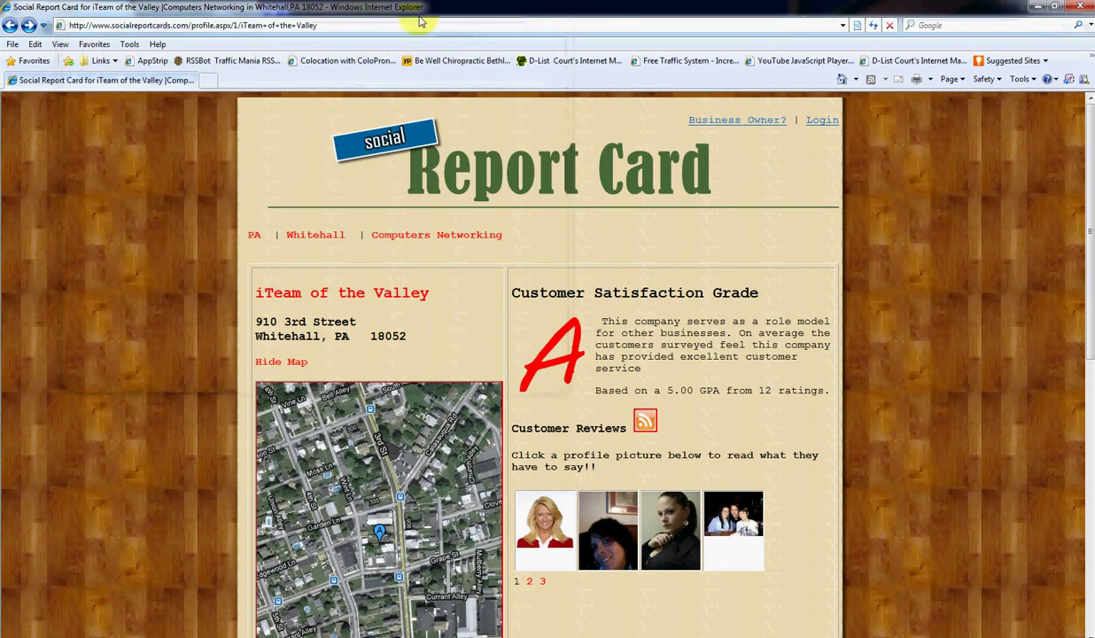
{"action": "left_click", "coordinate": [279, 361]}
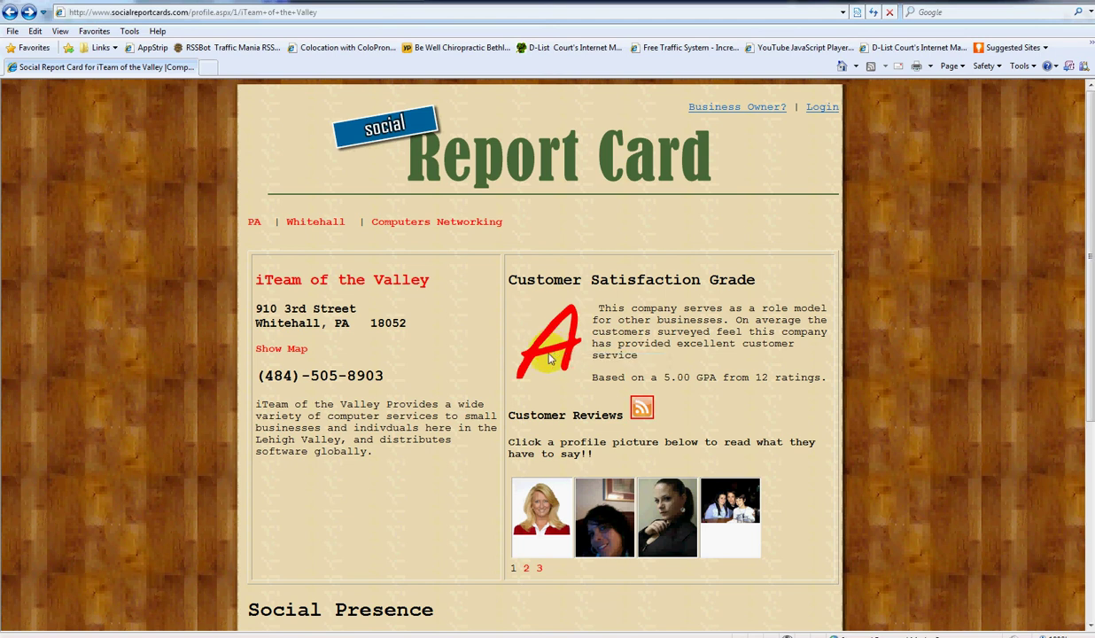
Step: Highlight the customer satisfaction grade's explanation and GPA line, and open the RSS feed of customer reviews
{"action": "left_click_drag", "start_coordinate": [599, 310], "coordinate": [649, 365]}
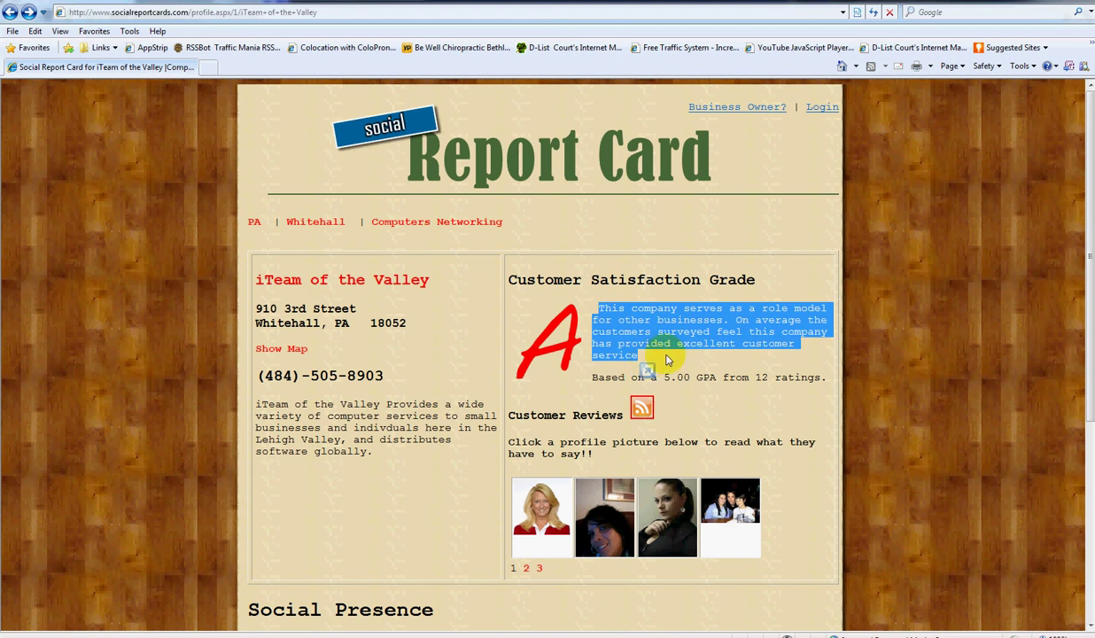
{"action": "left_click_drag", "start_coordinate": [667, 360], "coordinate": [763, 379]}
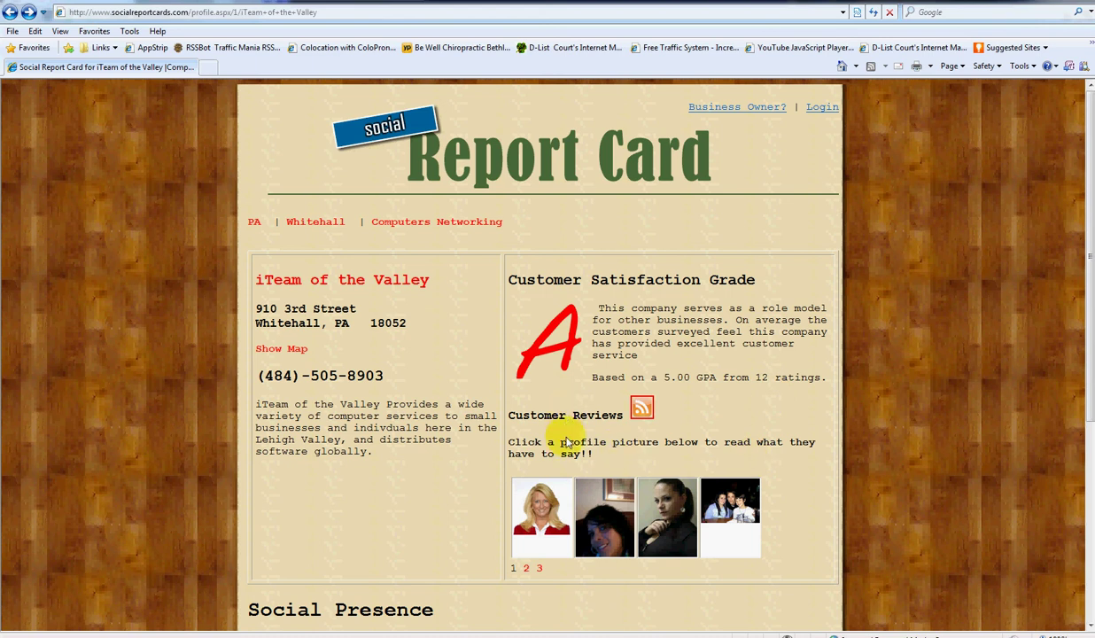
{"action": "left_click", "coordinate": [643, 411]}
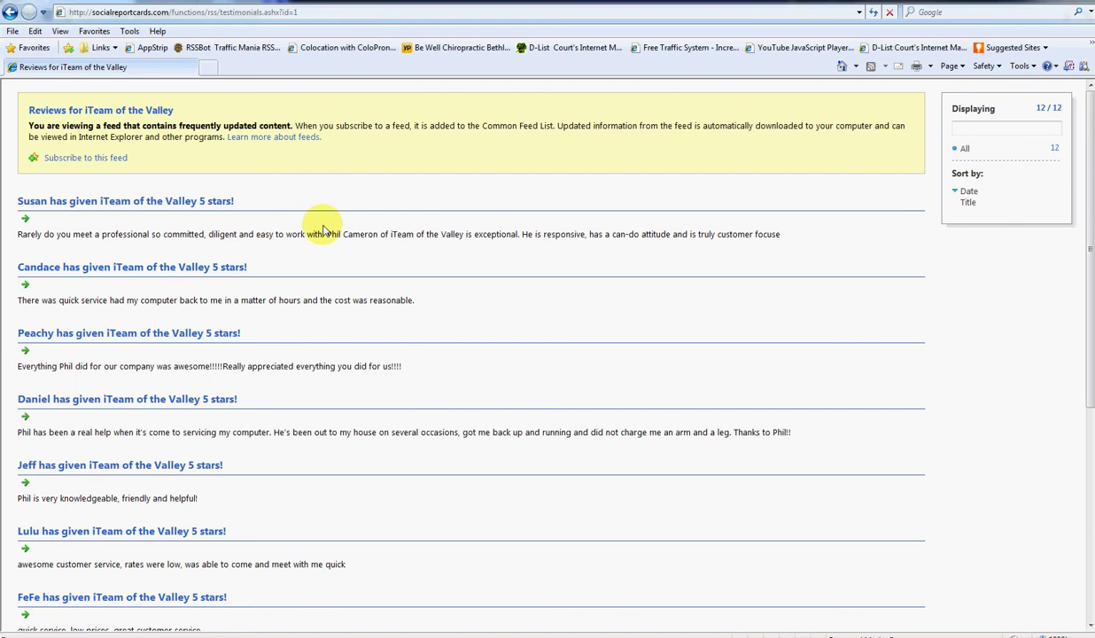
Step: Switch to Outlook to view the newest review in the iTeam of the Valley feed, and return to the profile in Internet Explorer
{"action": "left_click", "coordinate": [180, 627]}
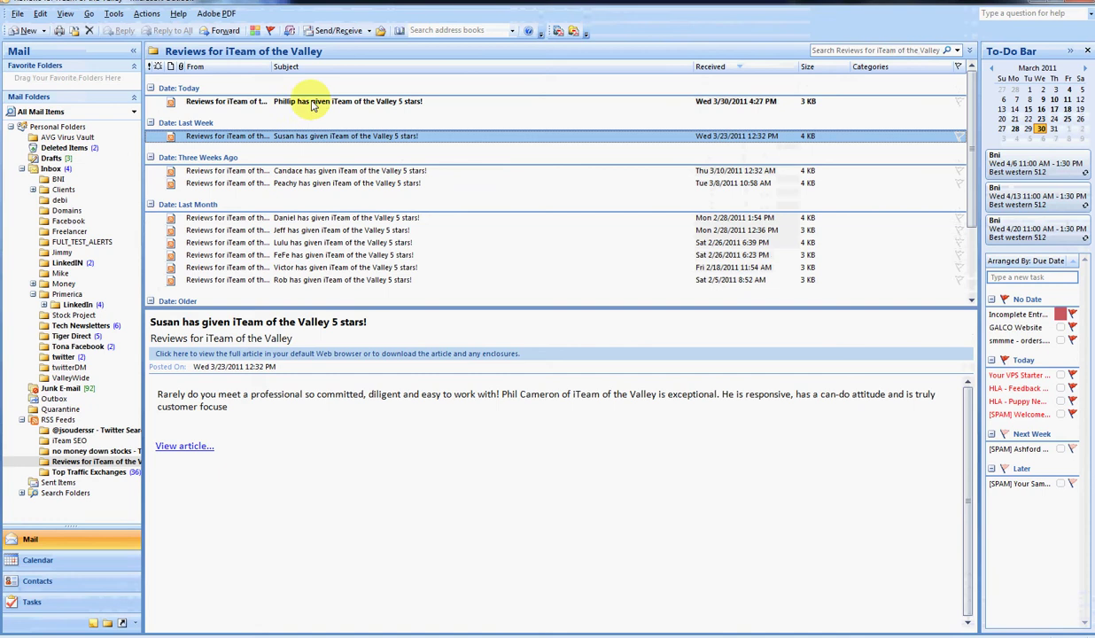
{"action": "left_click", "coordinate": [306, 75]}
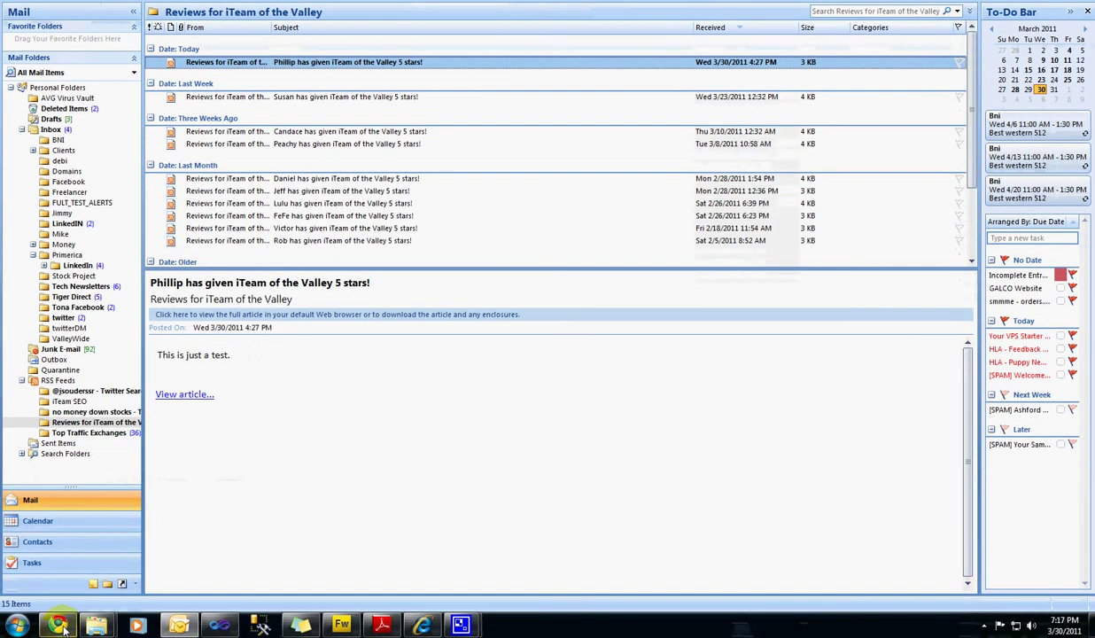
{"action": "left_click_drag", "start_coordinate": [65, 627], "coordinate": [265, 620]}
{"action": "left_click", "coordinate": [421, 626]}
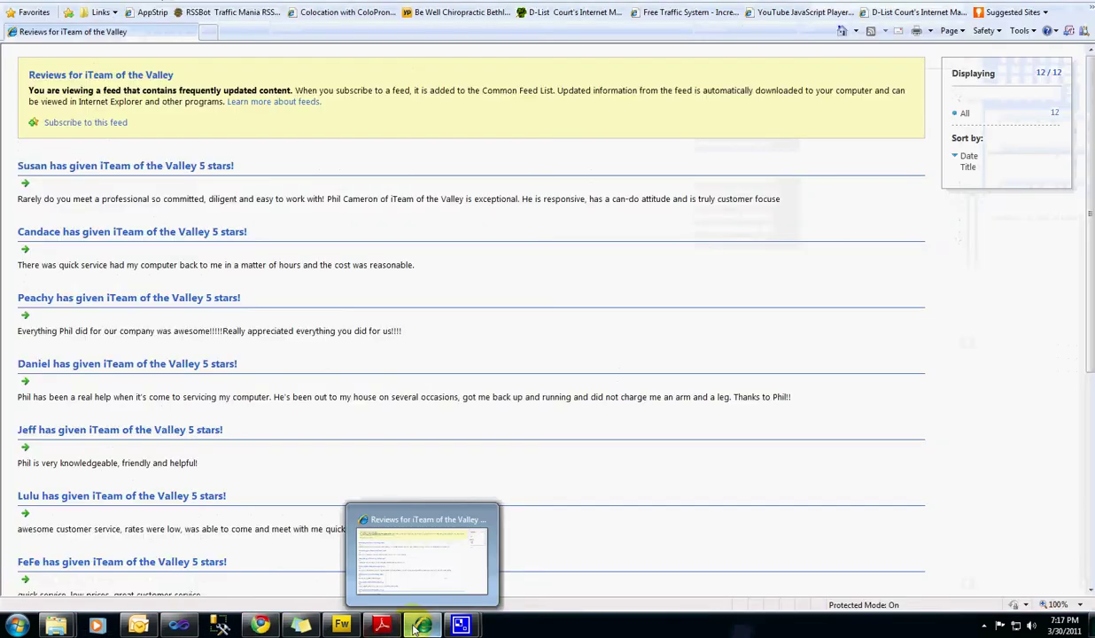
{"action": "left_click", "coordinate": [8, 17]}
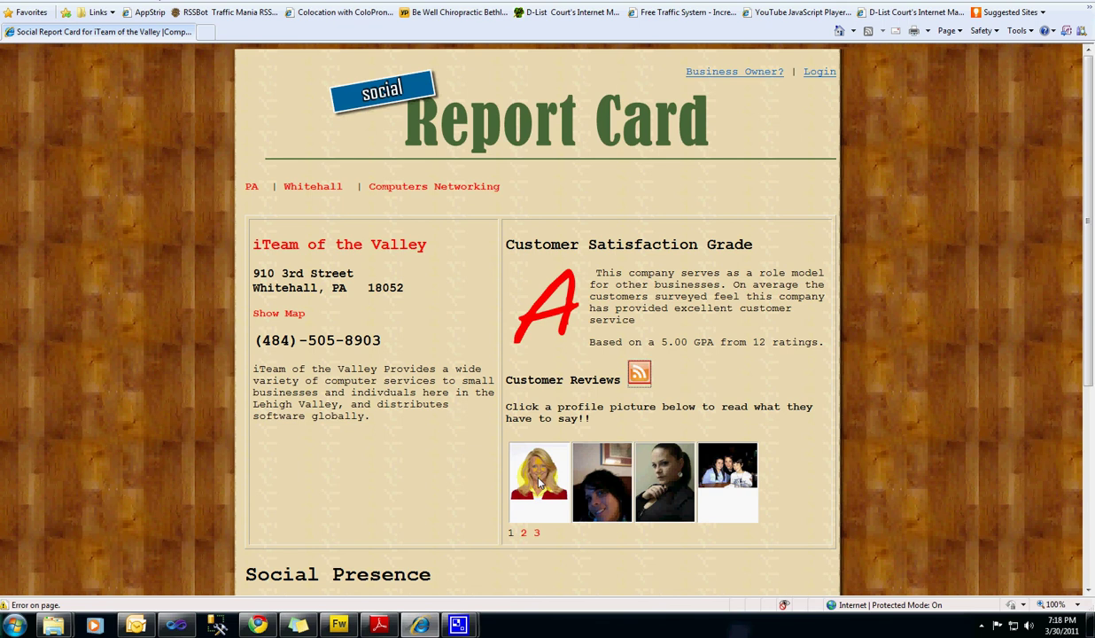
Step: Open the first customer's full review from the profile picture and reposition its pop-up window over the page
{"action": "left_click", "coordinate": [538, 480]}
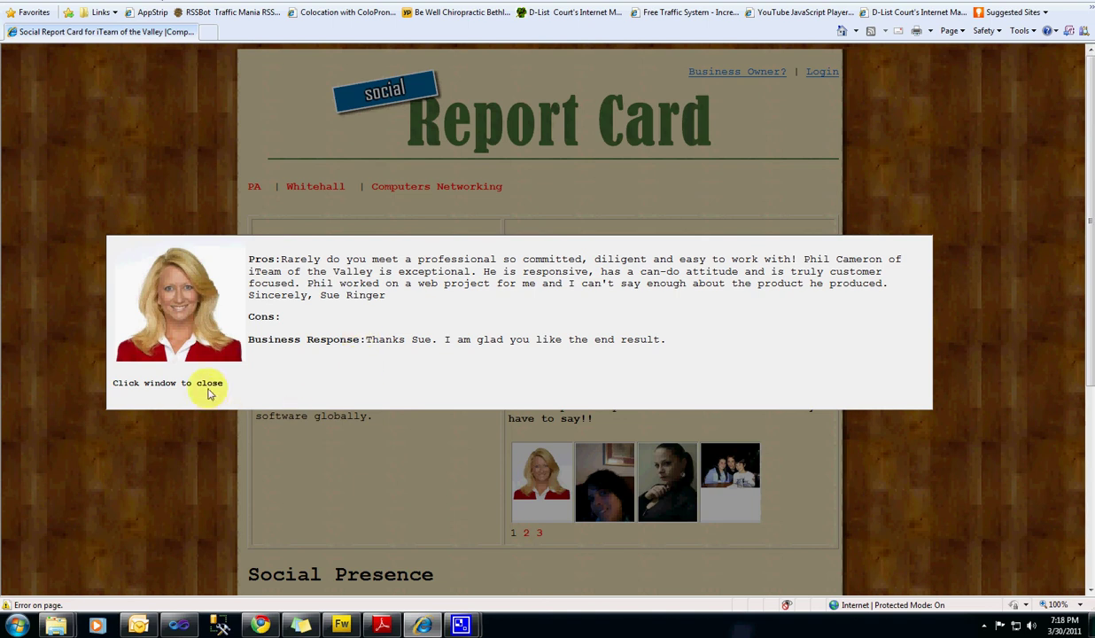
{"action": "left_click_drag", "start_coordinate": [298, 371], "coordinate": [396, 281]}
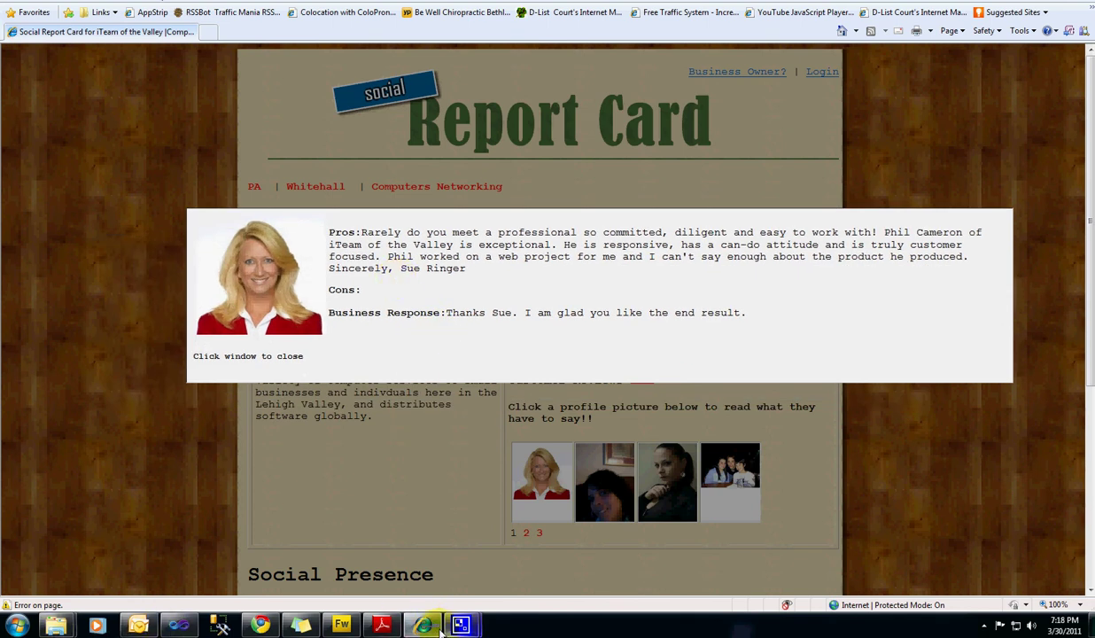
Step: Switch to Chrome and load survey.iteamlv.com in a new tab
{"action": "left_click", "coordinate": [262, 624]}
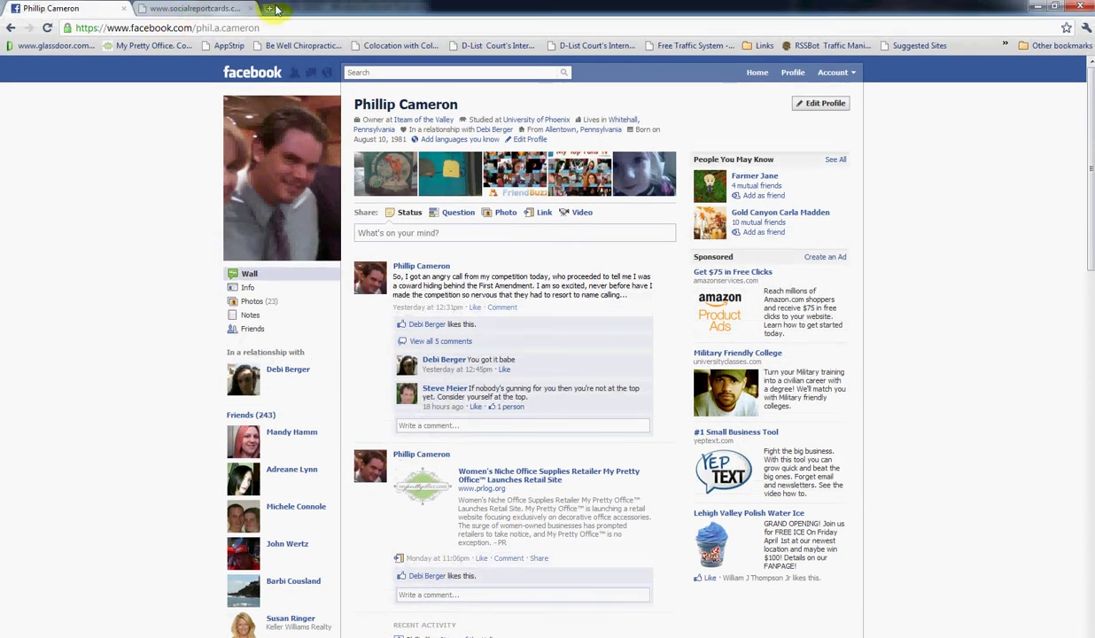
{"action": "left_click", "coordinate": [268, 8]}
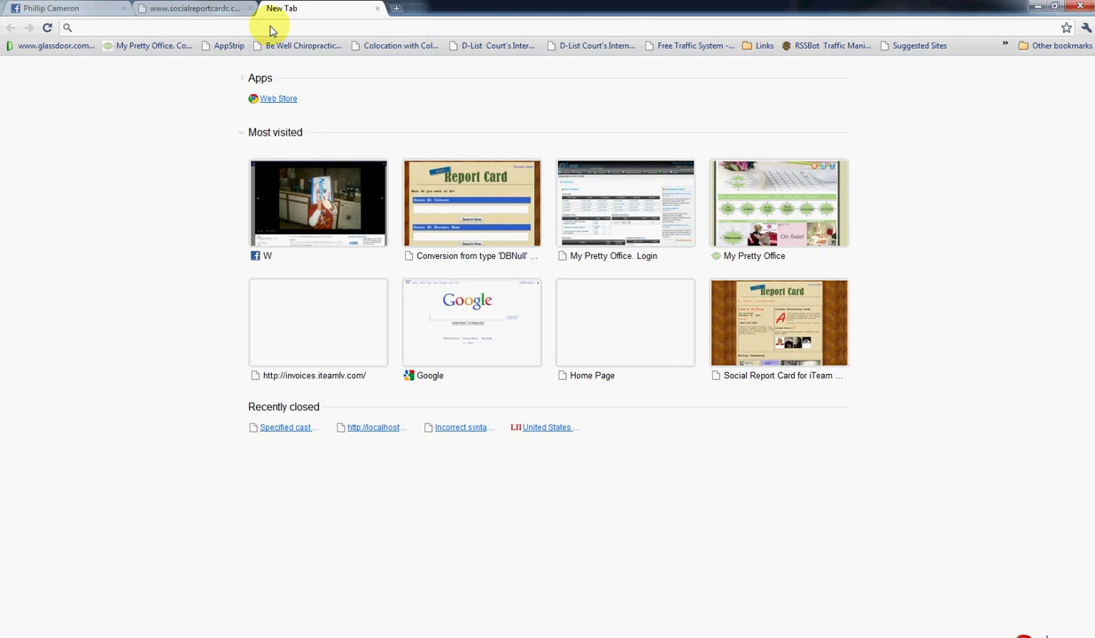
{"action": "type", "text": "survey.iteamlv.com"}
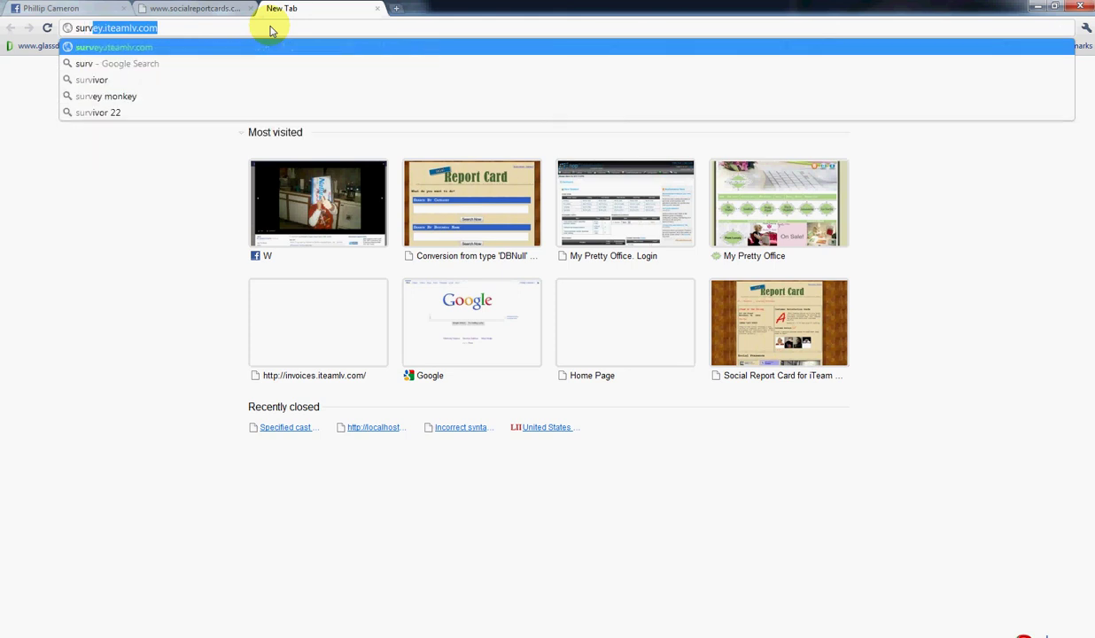
{"action": "key", "text": "Right"}
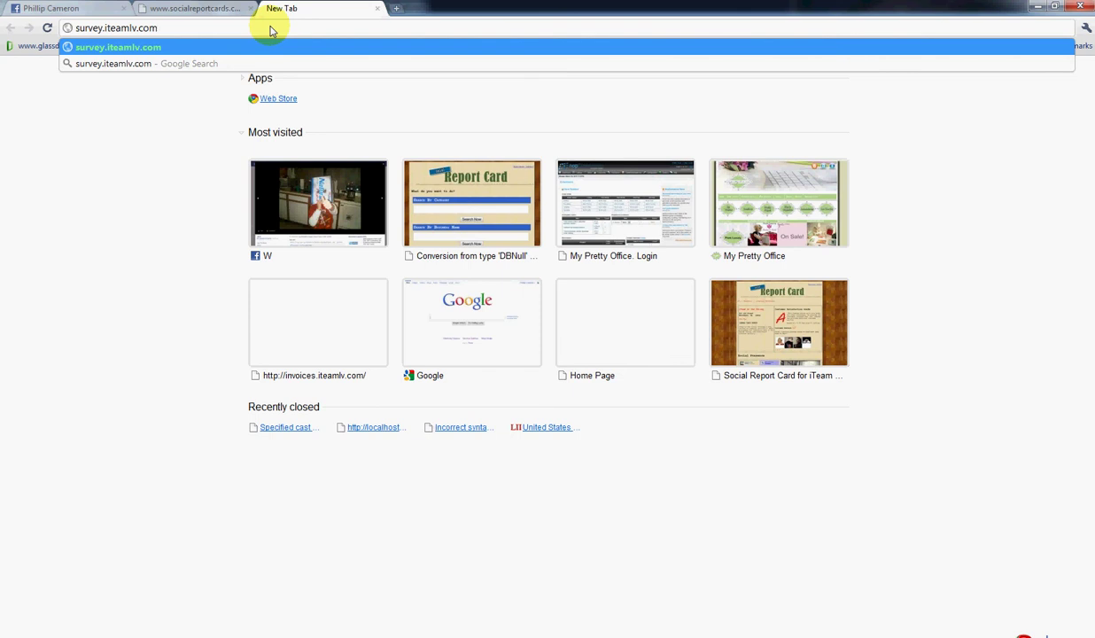
{"action": "key", "text": "Return"}
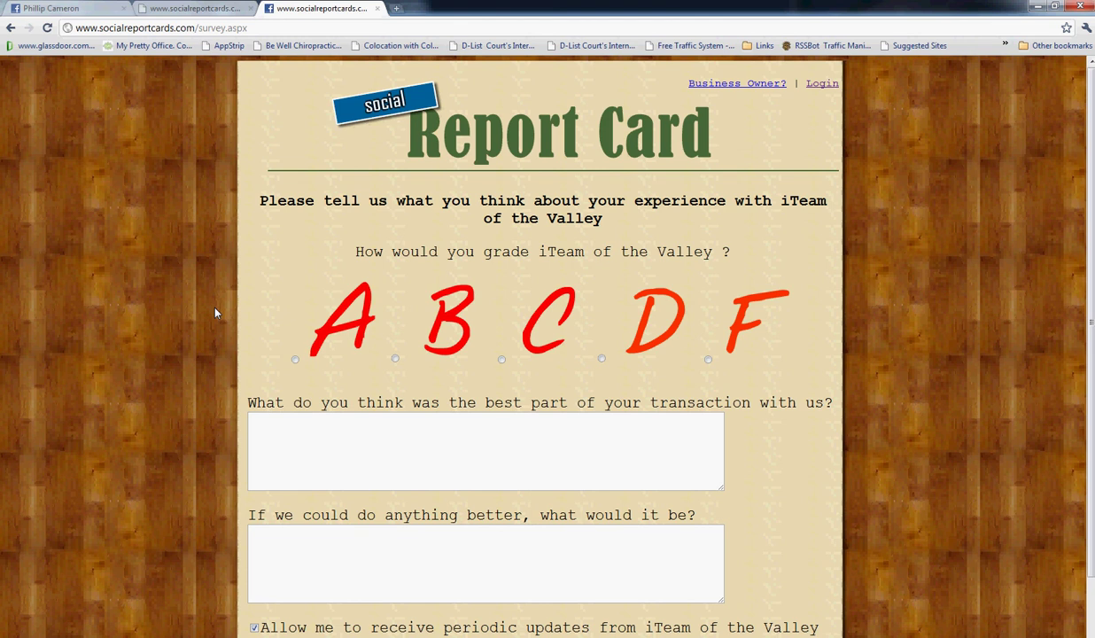
Step: Highlight the company name in the survey heading and grade iTeam of the Valley an A
{"action": "left_click", "coordinate": [278, 357]}
{"action": "scroll", "coordinate": [332, 237], "scroll_direction": "down", "scroll_amount": 1}
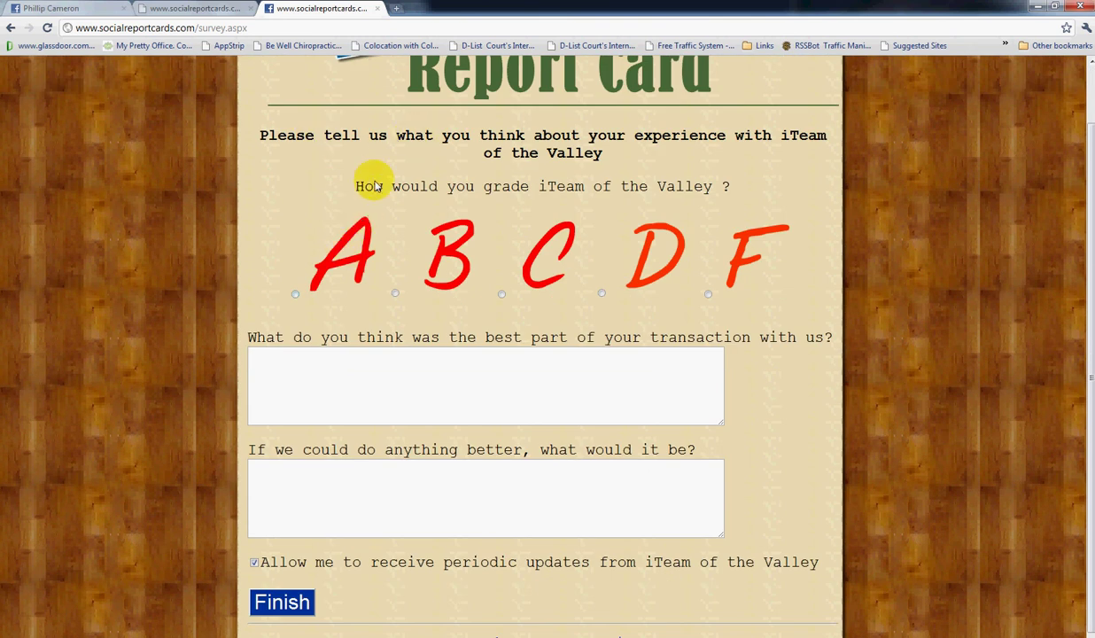
{"action": "scroll", "coordinate": [354, 195], "scroll_direction": "up", "scroll_amount": 1}
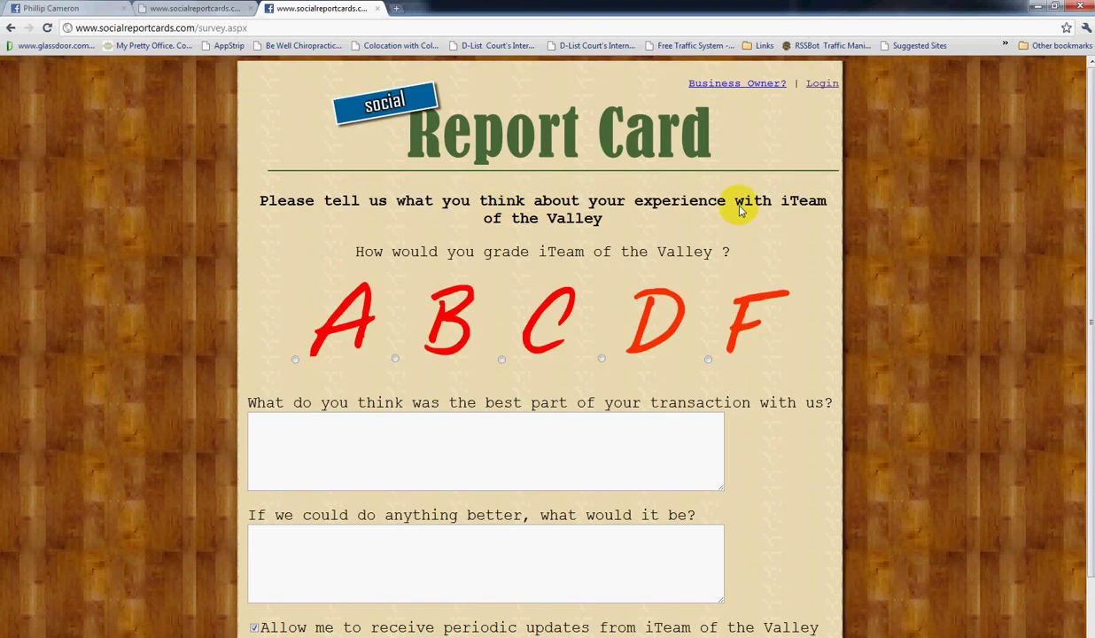
{"action": "left_click_drag", "start_coordinate": [779, 200], "coordinate": [805, 217]}
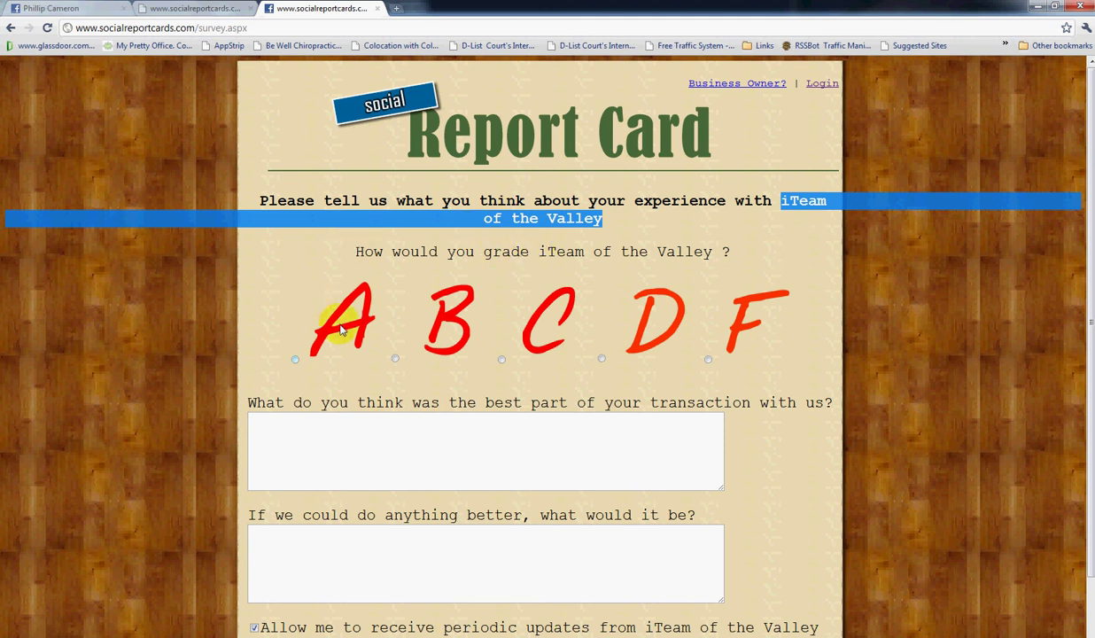
{"action": "left_click", "coordinate": [342, 374]}
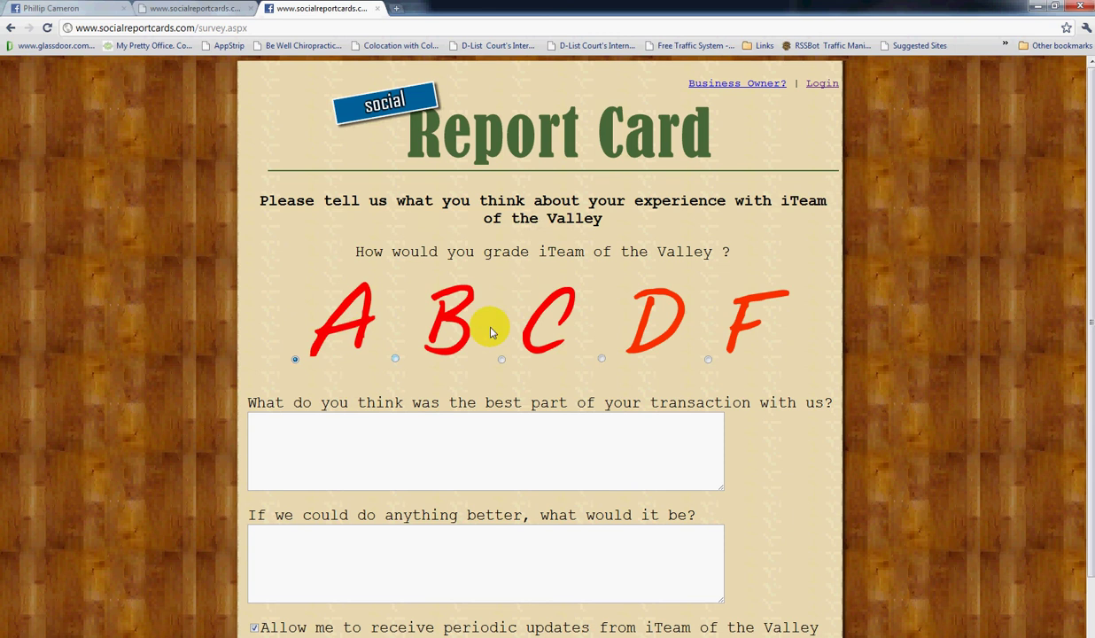
{"action": "left_click", "coordinate": [644, 316]}
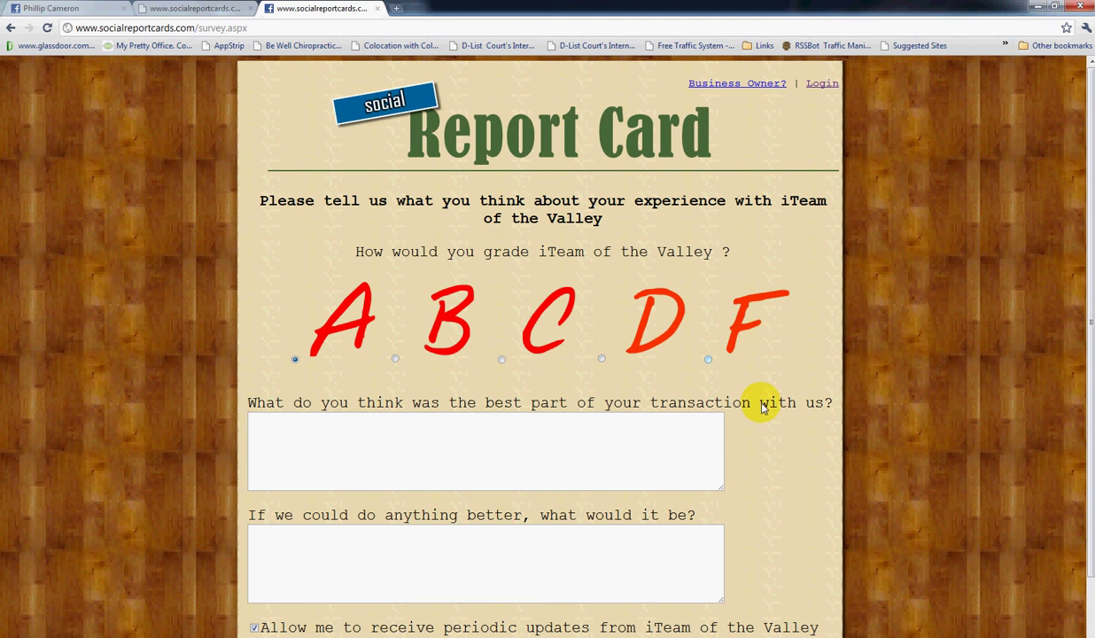
Step: Answer the best-part question with "test" and the improvement question with "testi123", and submit the survey
{"action": "left_click", "coordinate": [491, 452]}
{"action": "scroll", "coordinate": [440, 457], "scroll_direction": "down", "scroll_amount": 2}
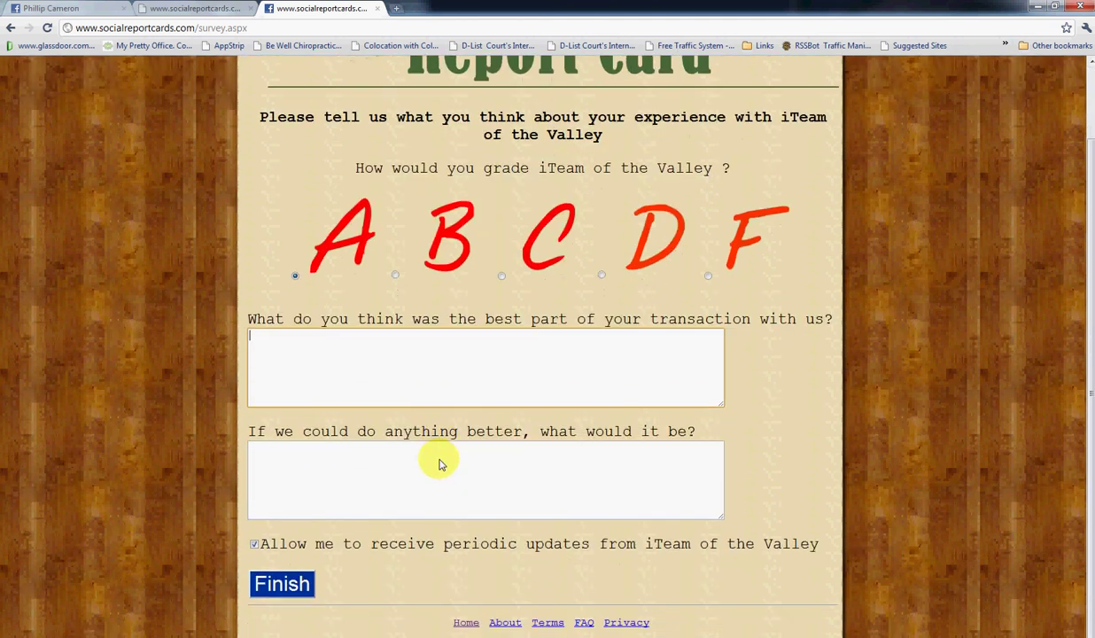
{"action": "scroll", "coordinate": [385, 407], "scroll_direction": "up", "scroll_amount": 2}
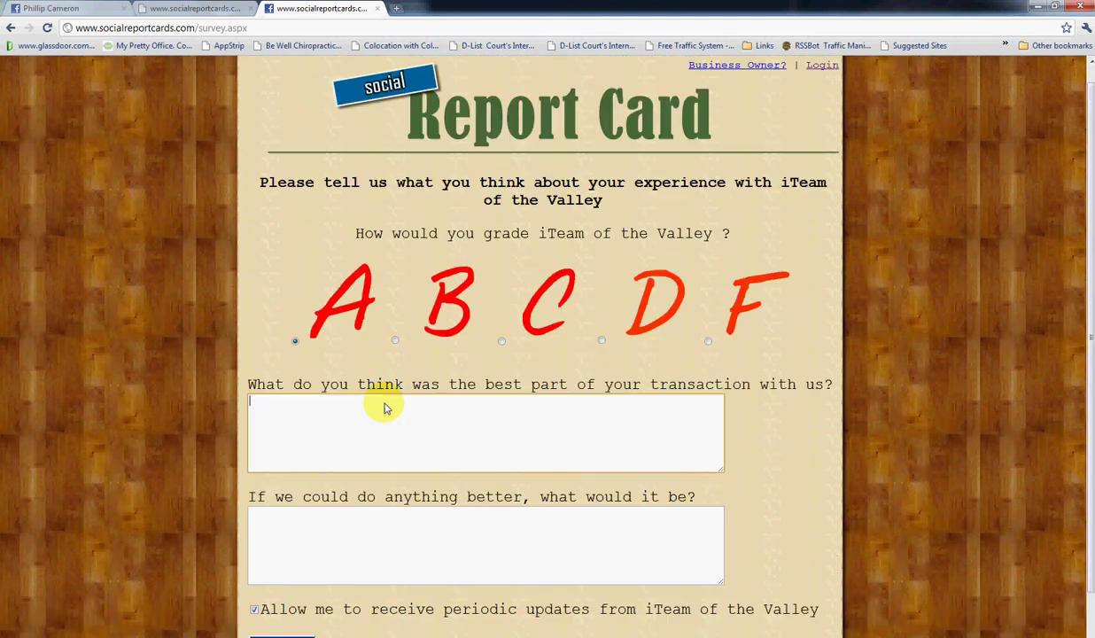
{"action": "left_click", "coordinate": [370, 479]}
{"action": "scroll", "coordinate": [375, 496], "scroll_direction": "down", "scroll_amount": 1}
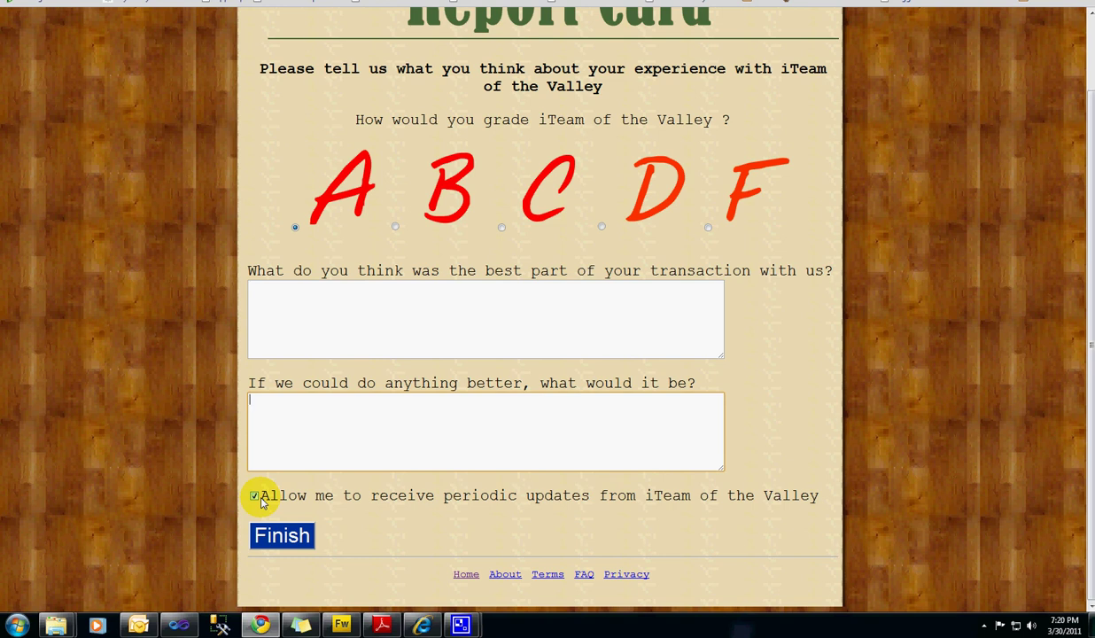
{"action": "left_click", "coordinate": [337, 339]}
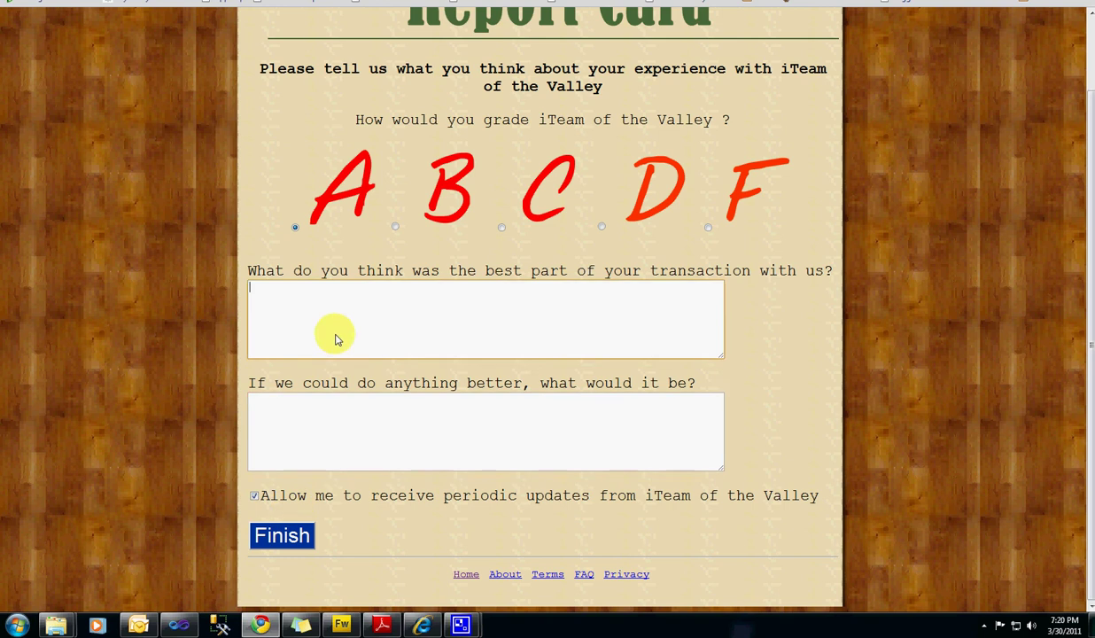
{"action": "type", "text": "test"}
{"action": "key", "text": "Tab"}
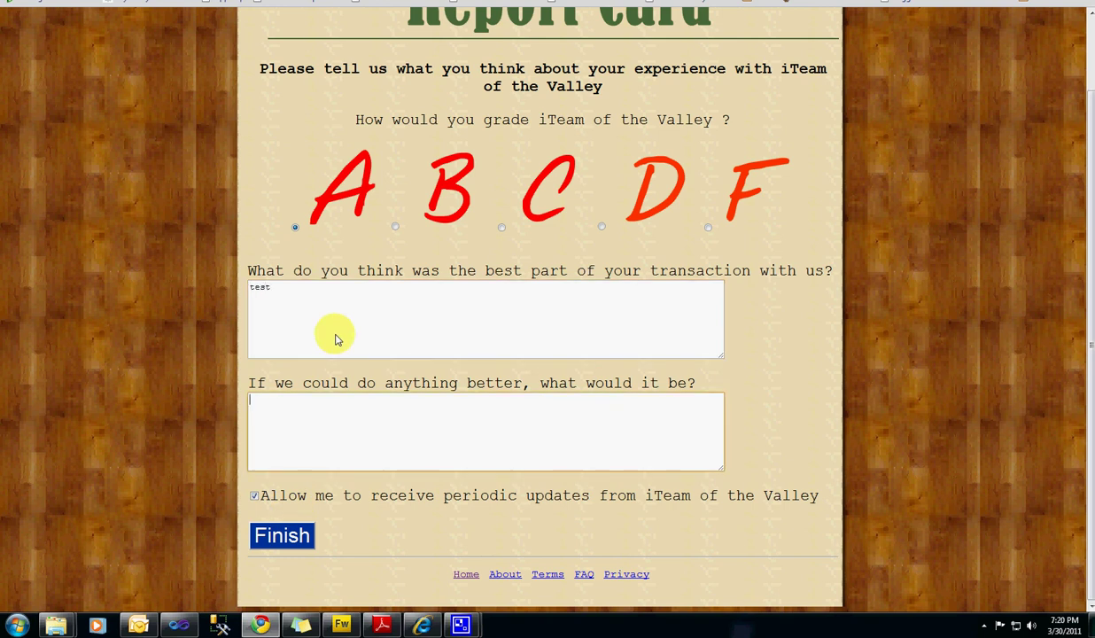
{"action": "type", "text": "testi123"}
{"action": "left_click", "coordinate": [302, 538]}
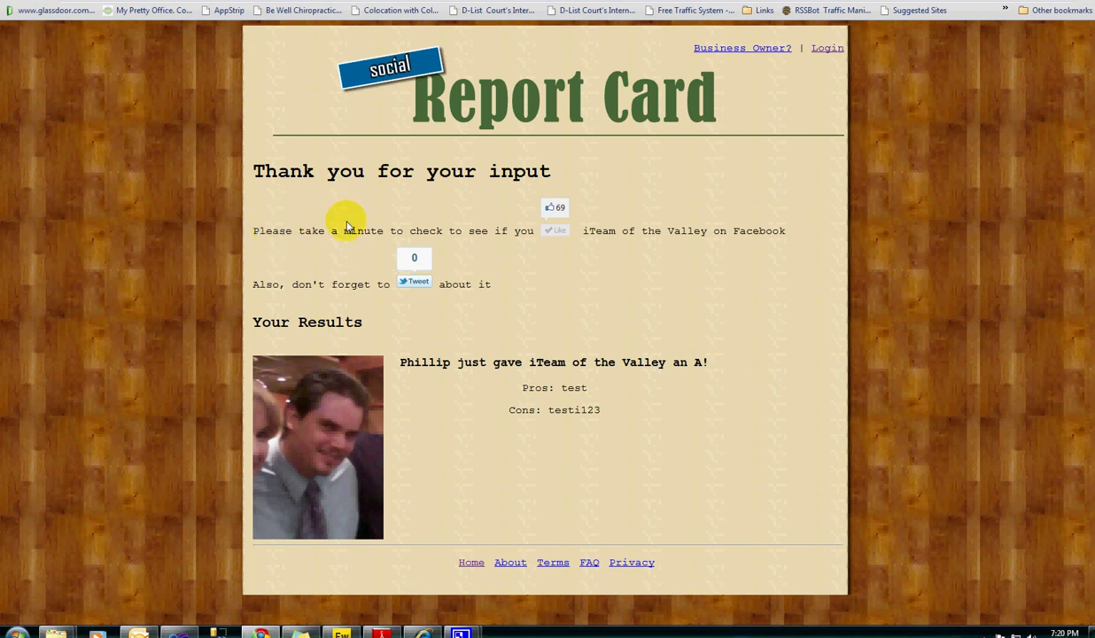
Step: Remove the Facebook Like for iTeam of the Valley on the thank-you page and add it again
{"action": "left_click", "coordinate": [546, 232]}
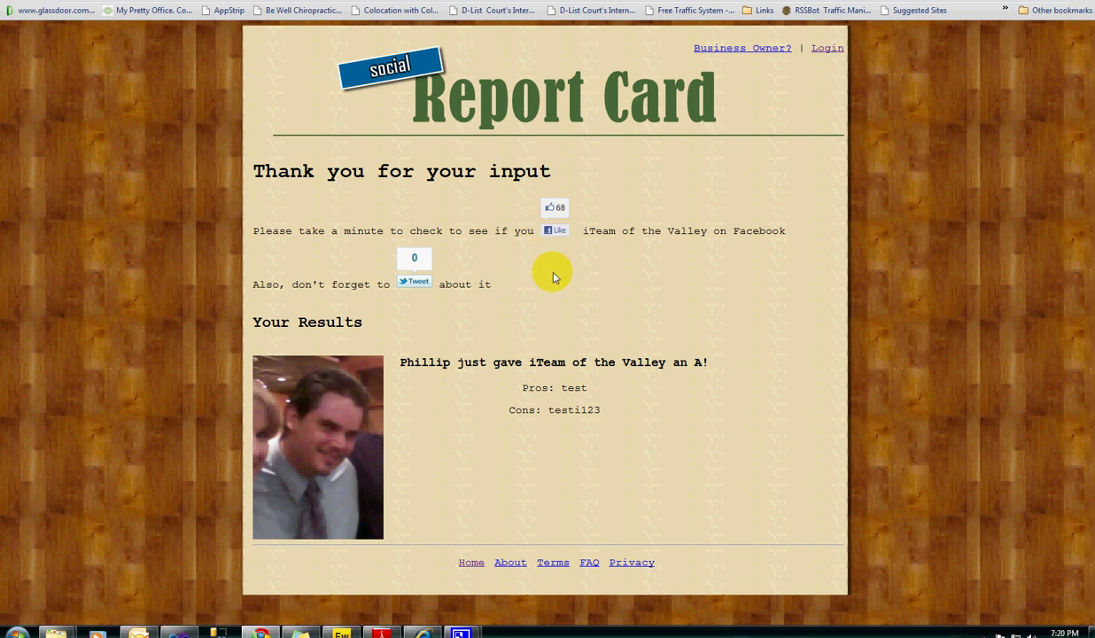
{"action": "left_click", "coordinate": [554, 231]}
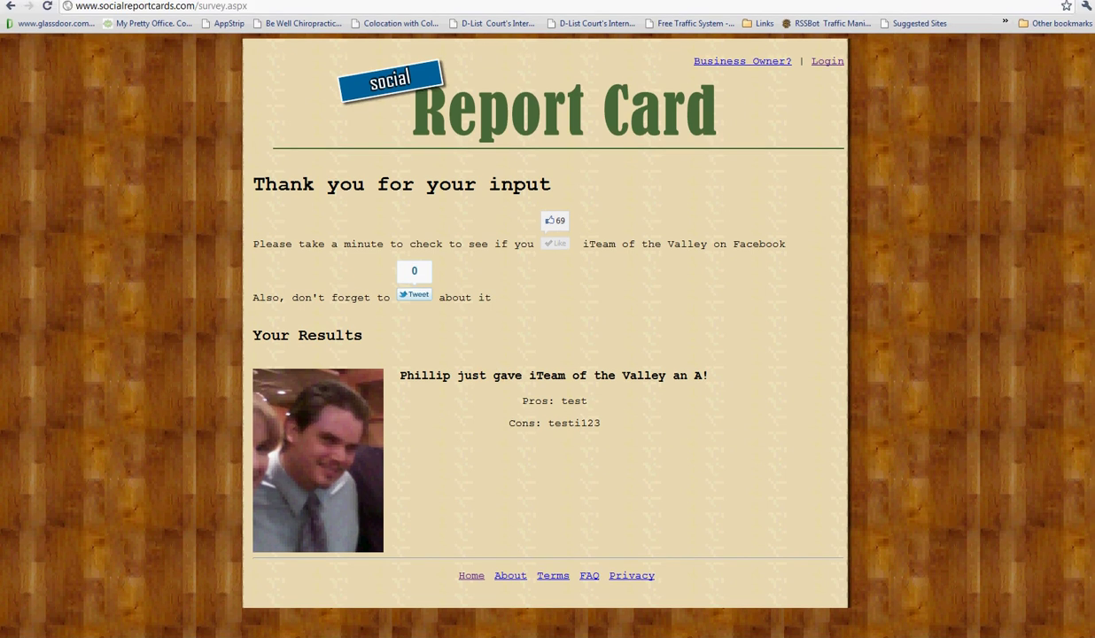
Step: Switch to Facebook, refresh to the news feed, and reopen the reviewer's profile wall to view the published survey review
{"action": "left_click", "coordinate": [71, 9]}
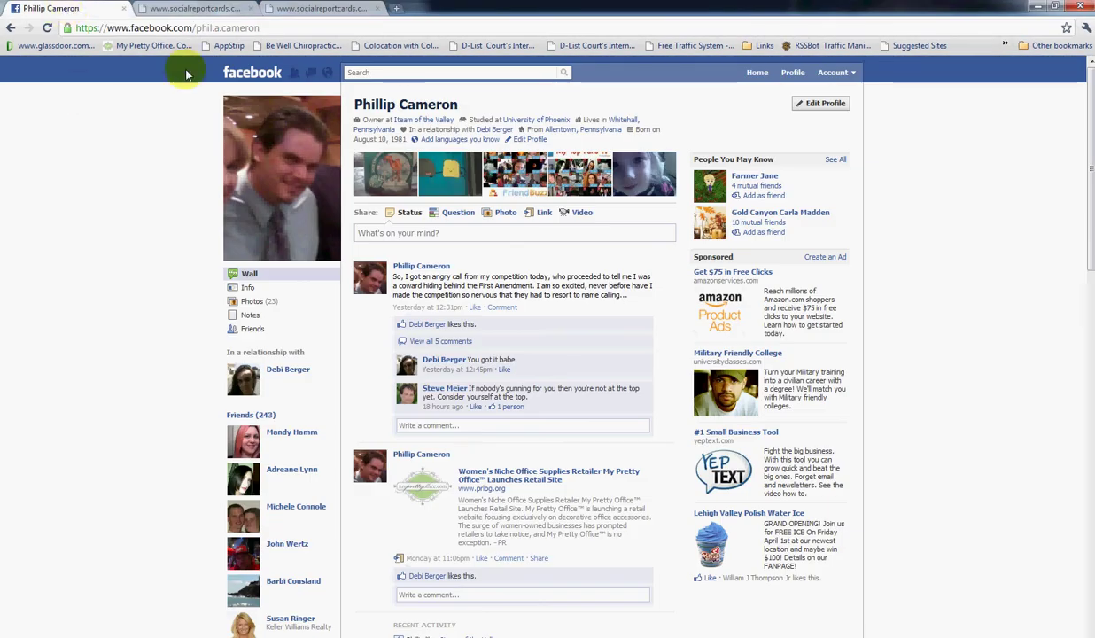
{"action": "left_click", "coordinate": [252, 72]}
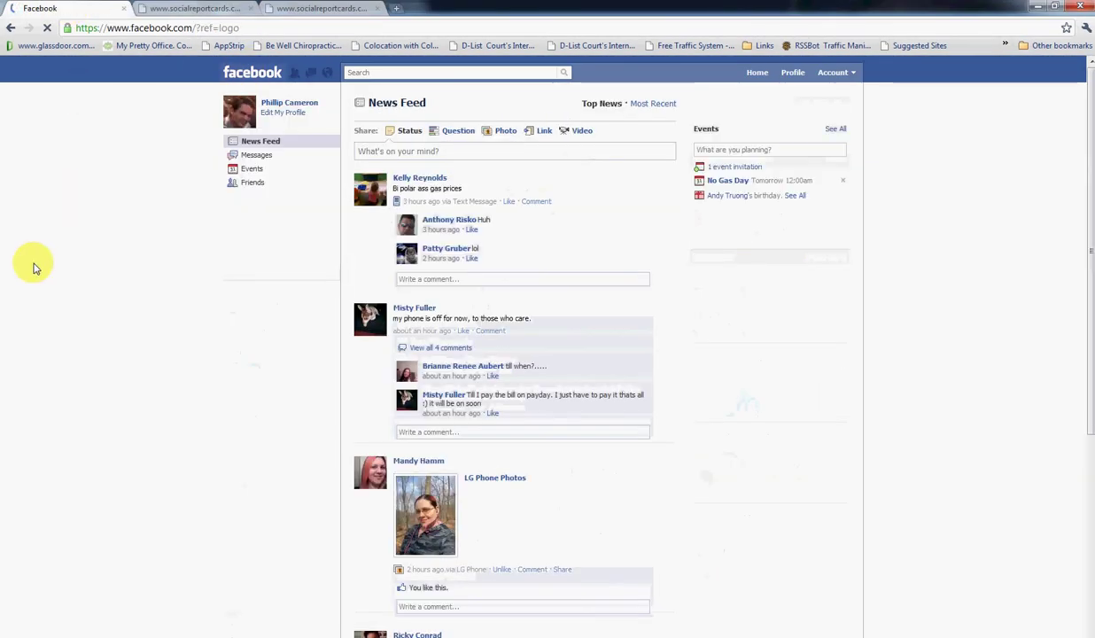
{"action": "left_click", "coordinate": [301, 103]}
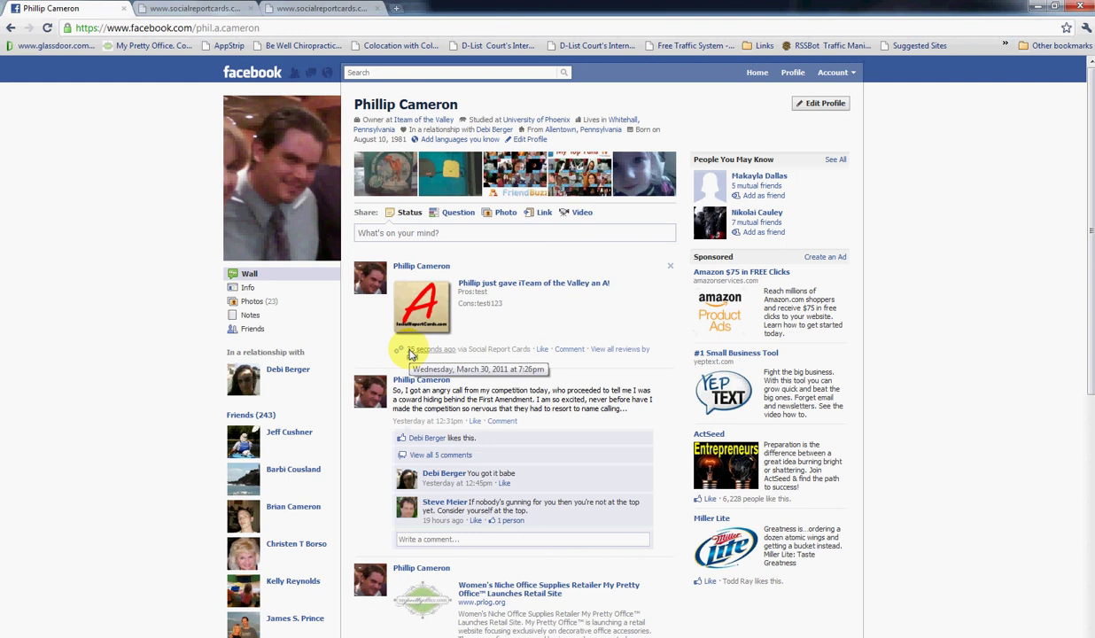
Step: View iTeam of the Valley's report card and the reviewer's full review list from the wall post, and close that page
{"action": "left_click", "coordinate": [534, 285]}
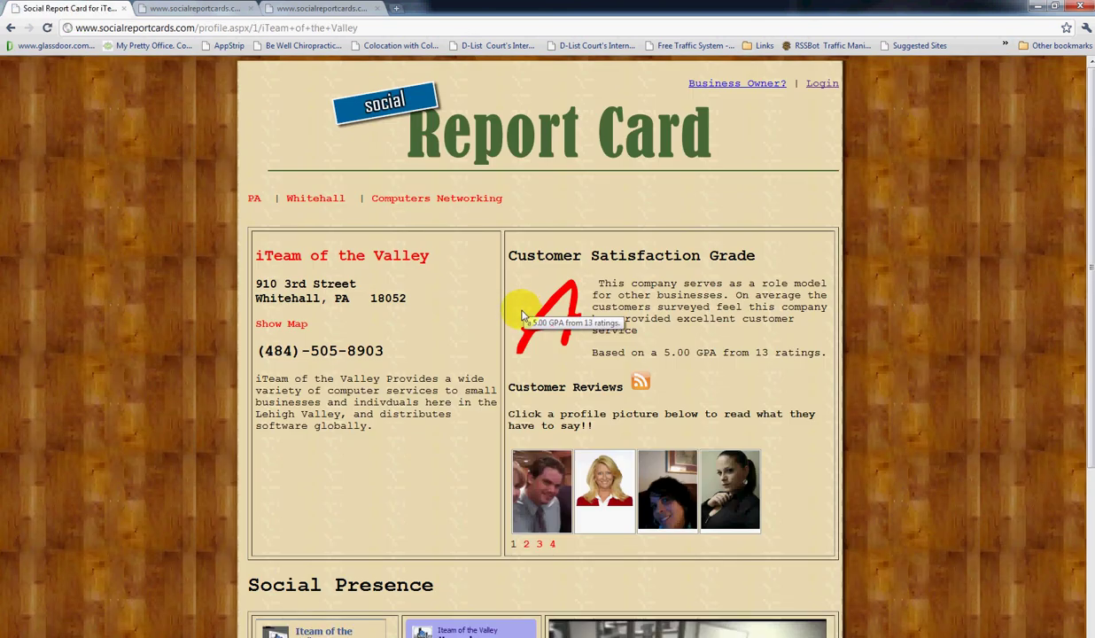
{"action": "left_click", "coordinate": [11, 27]}
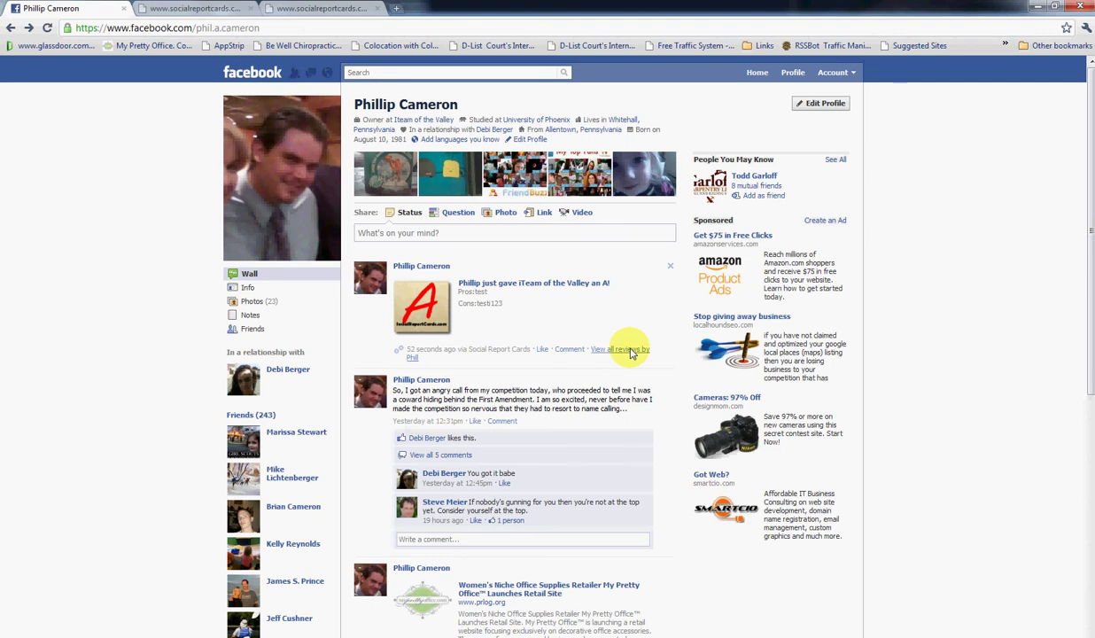
{"action": "left_click", "coordinate": [627, 351]}
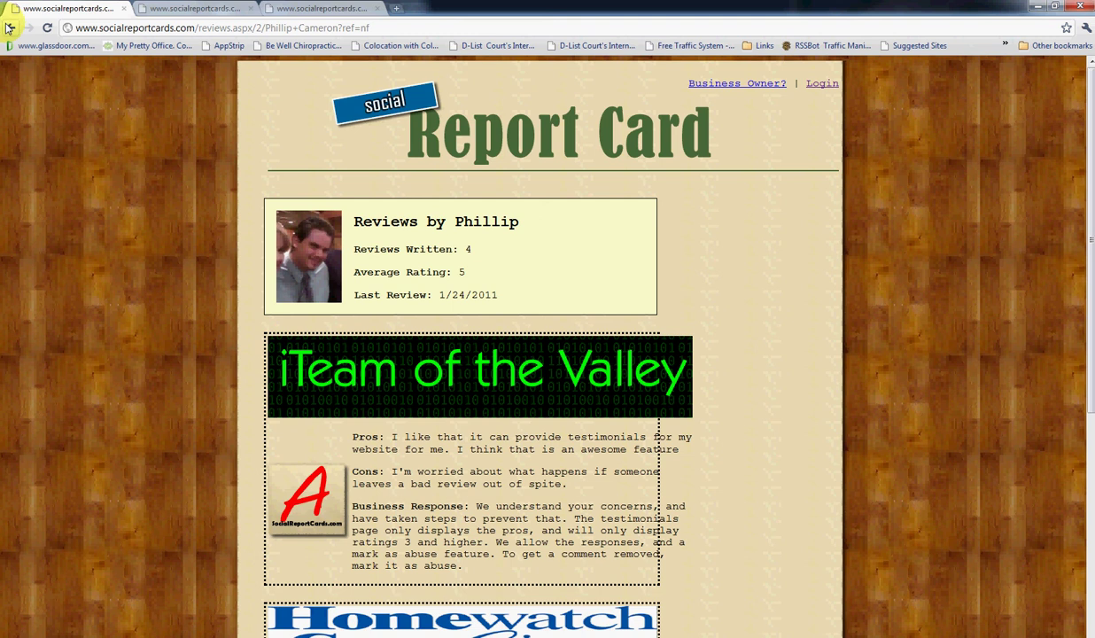
{"action": "left_click", "coordinate": [124, 8]}
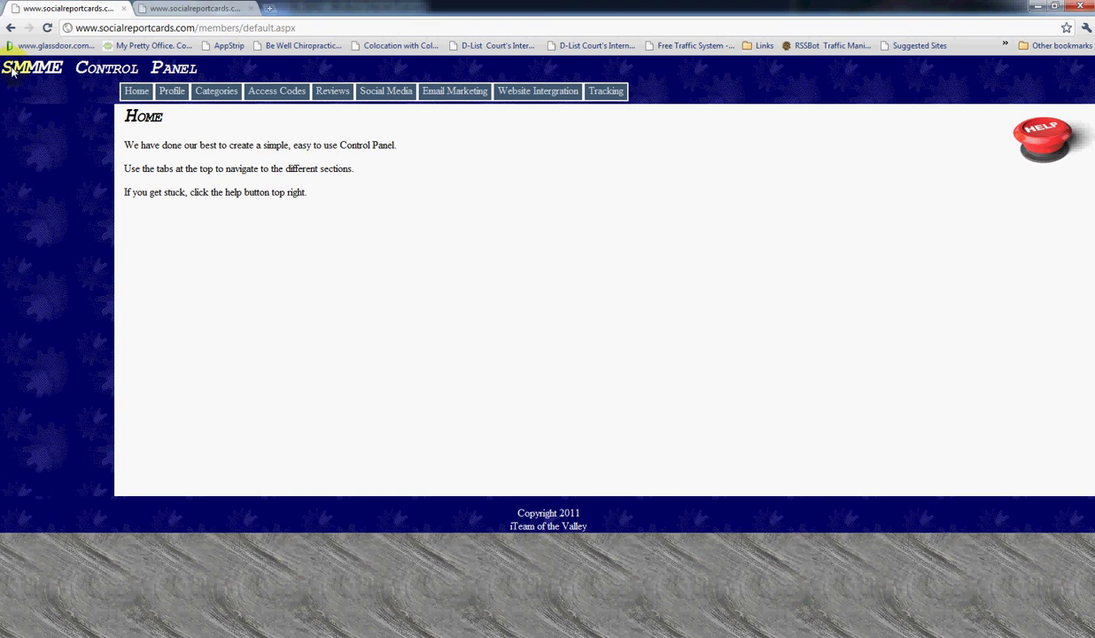
Step: Highlight the SMMME Control Panel heading and look through the business Profile page from the name to the description
{"action": "left_click_drag", "start_coordinate": [5, 69], "coordinate": [198, 67]}
{"action": "left_click", "coordinate": [202, 67]}
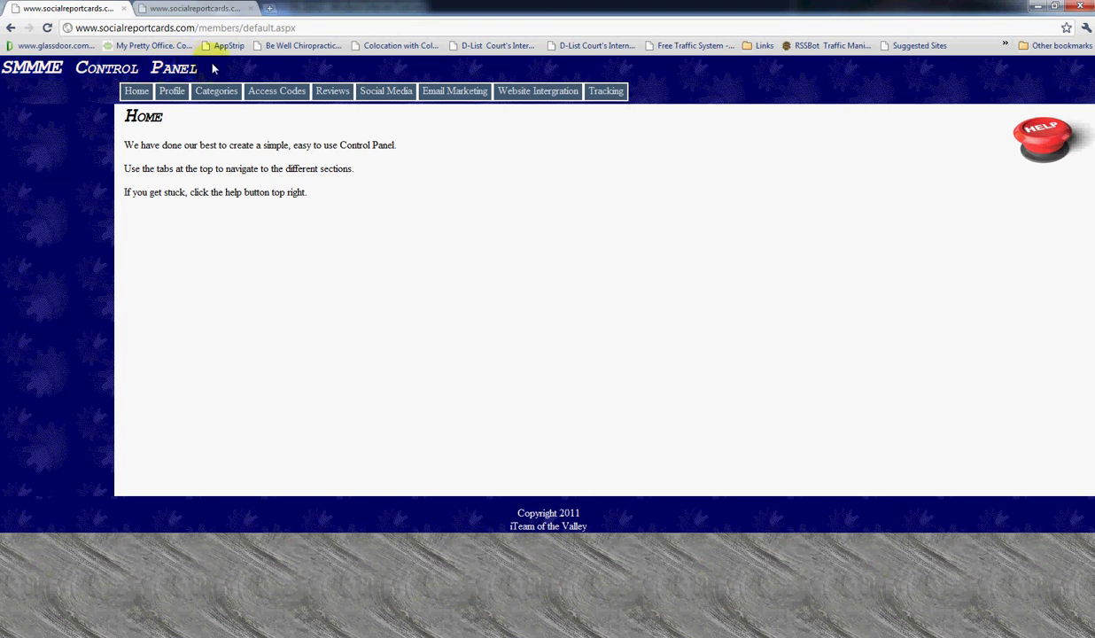
{"action": "left_click", "coordinate": [171, 93]}
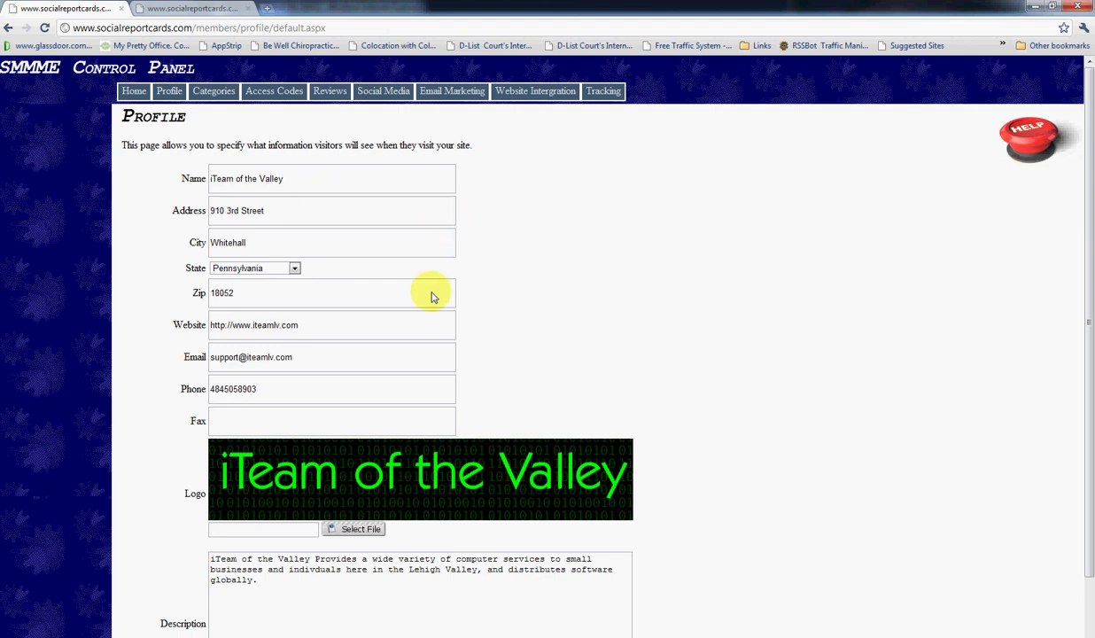
{"action": "scroll", "coordinate": [434, 370], "scroll_direction": "down", "scroll_amount": 1}
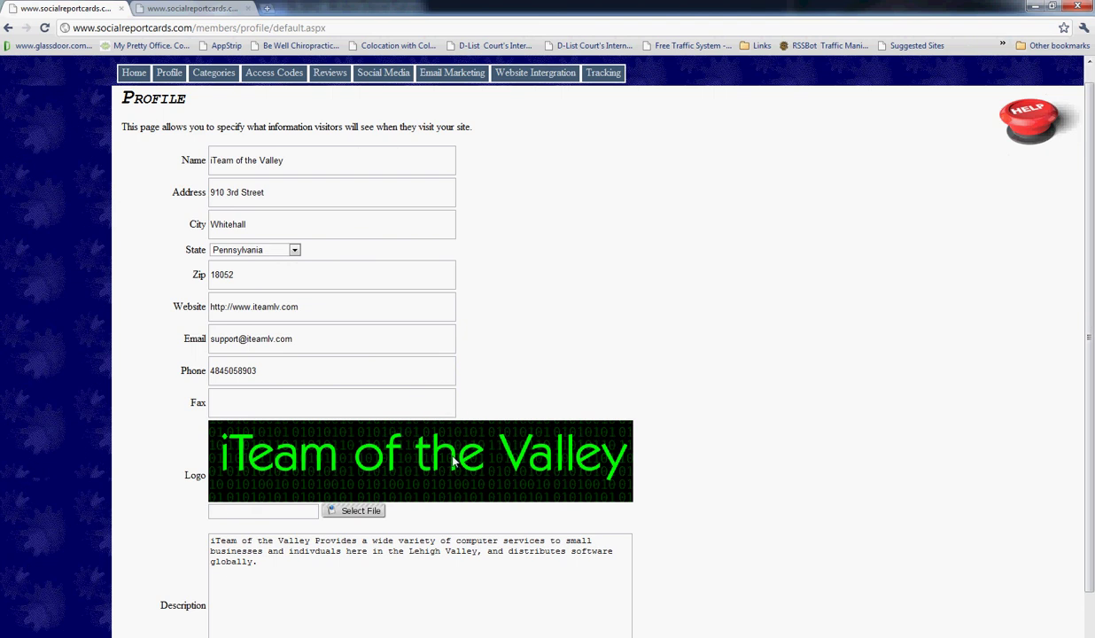
{"action": "scroll", "coordinate": [433, 457], "scroll_direction": "down", "scroll_amount": 2}
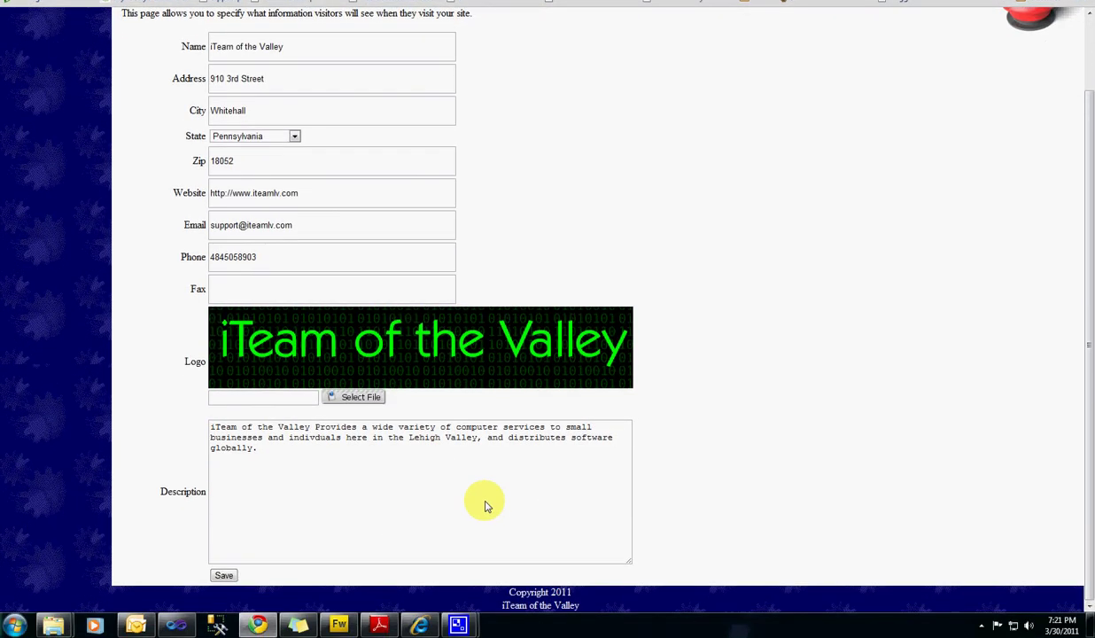
{"action": "scroll", "coordinate": [479, 447], "scroll_direction": "up", "scroll_amount": 1}
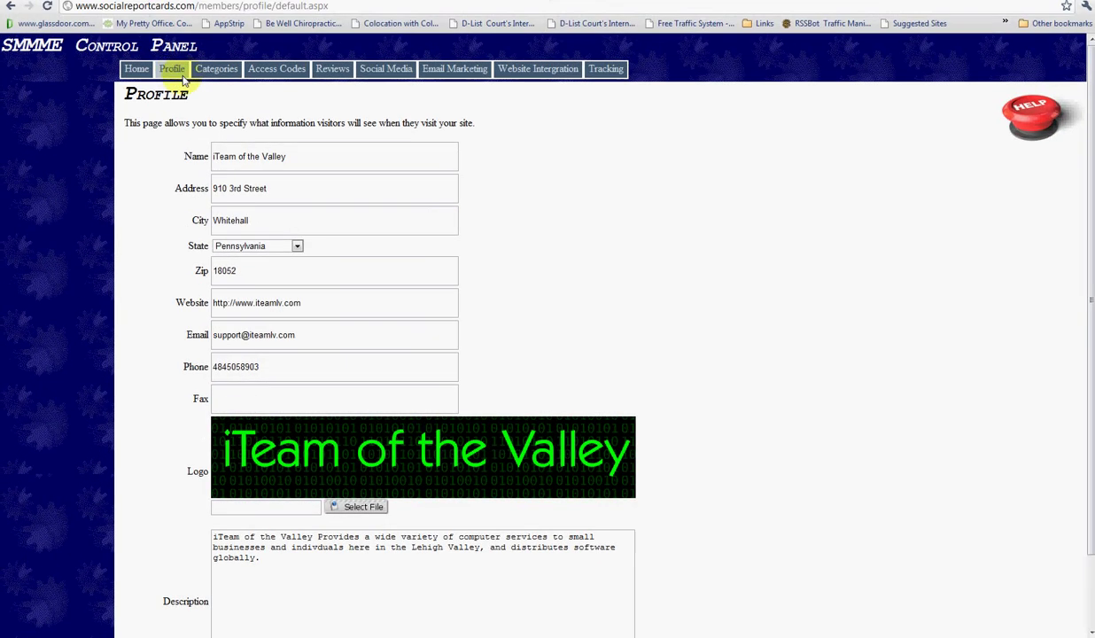
Step: Delete the Computer Graphics category from the business listing and highlight the ID of Computer Disaster Planning & Recovery
{"action": "left_click", "coordinate": [213, 42]}
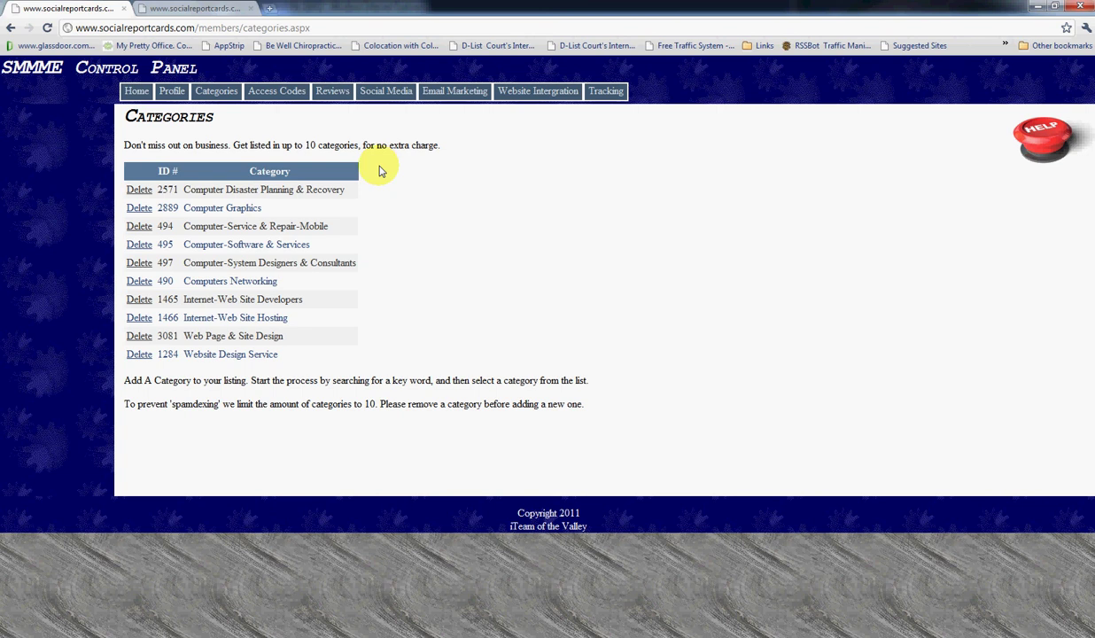
{"action": "left_click", "coordinate": [137, 209]}
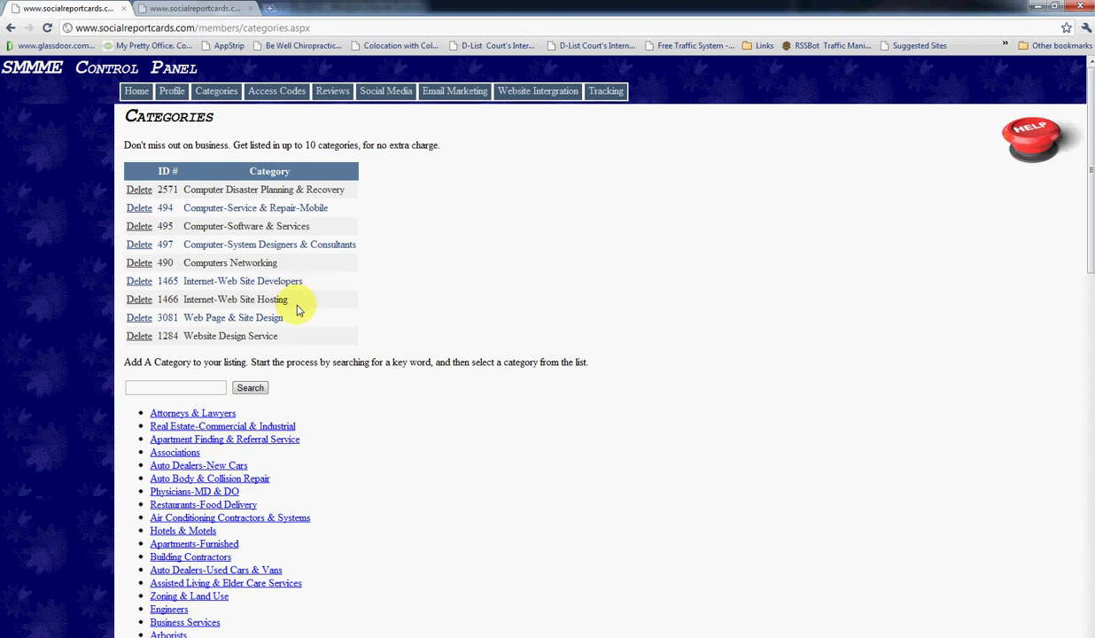
{"action": "double_click", "coordinate": [167, 188]}
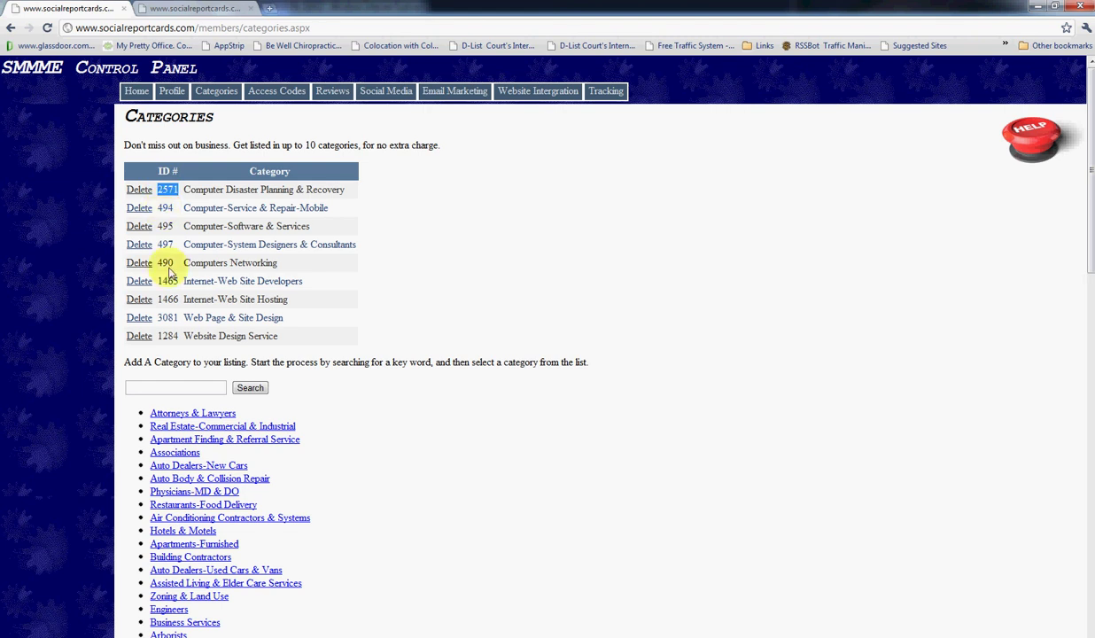
Step: Enter "computers" as the category search keyword and delete the mistakenly added Attorneys & Lawyers category
{"action": "left_click", "coordinate": [180, 389]}
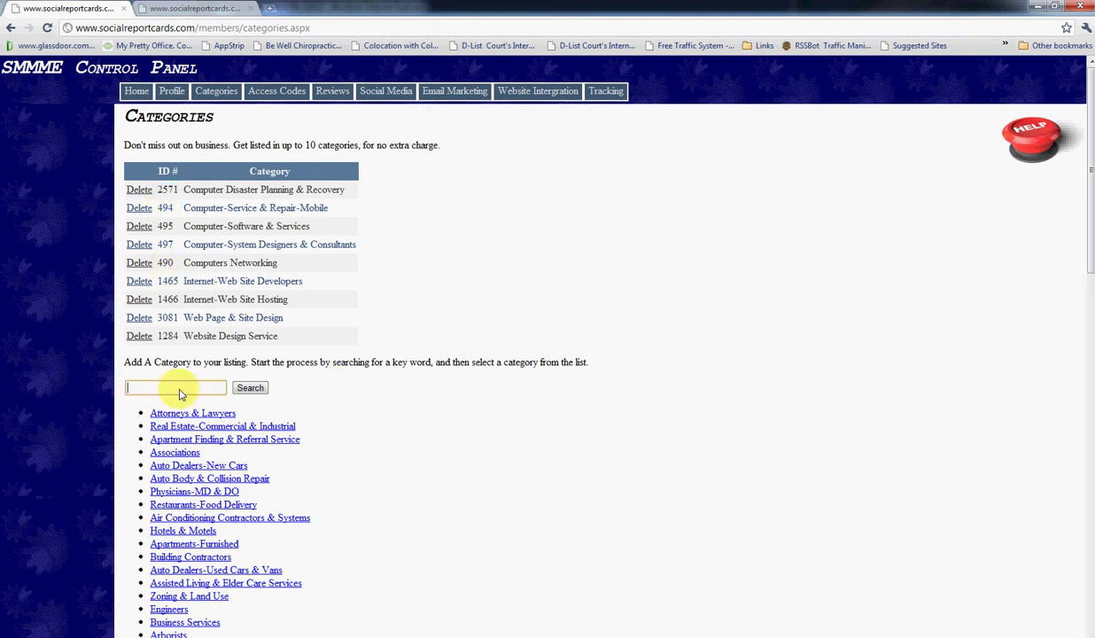
{"action": "type", "text": "comput"}
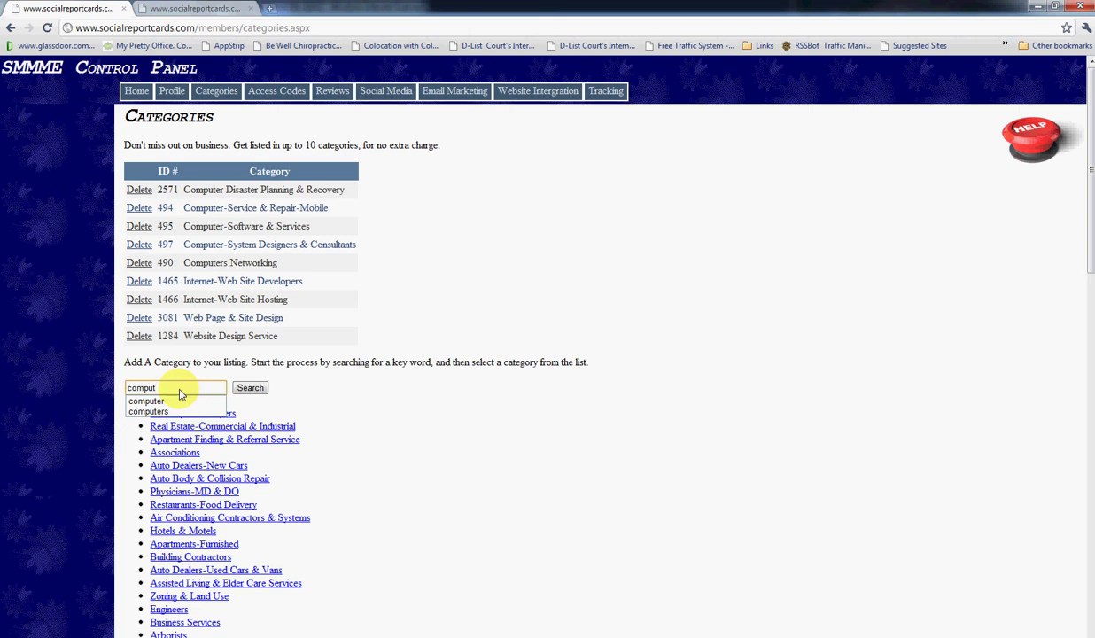
{"action": "left_click", "coordinate": [166, 411]}
{"action": "left_click", "coordinate": [171, 413]}
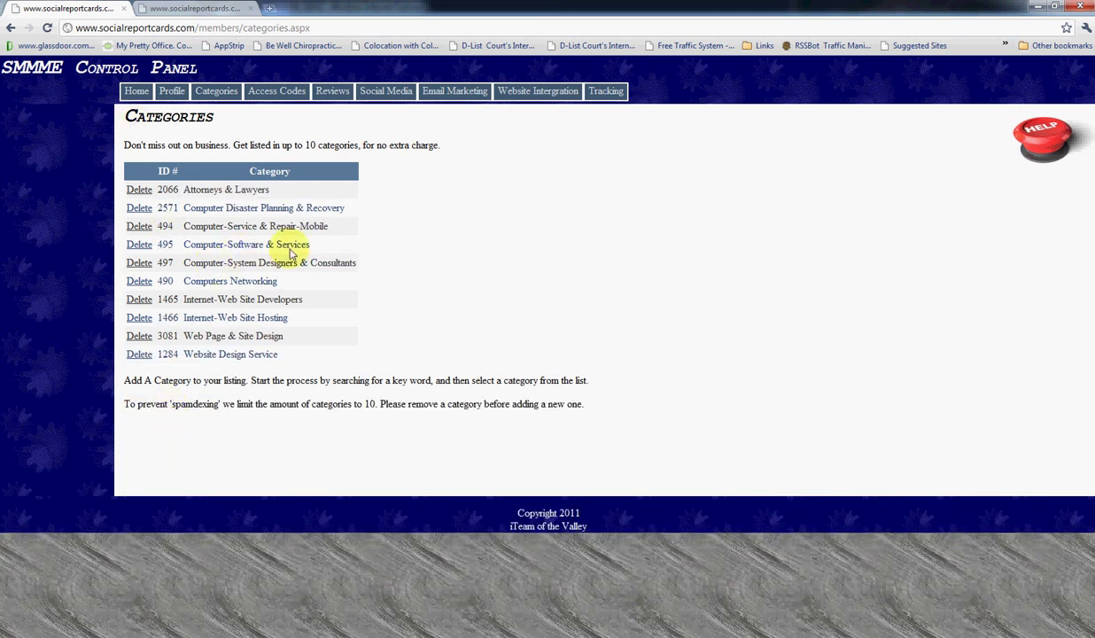
{"action": "left_click", "coordinate": [140, 189]}
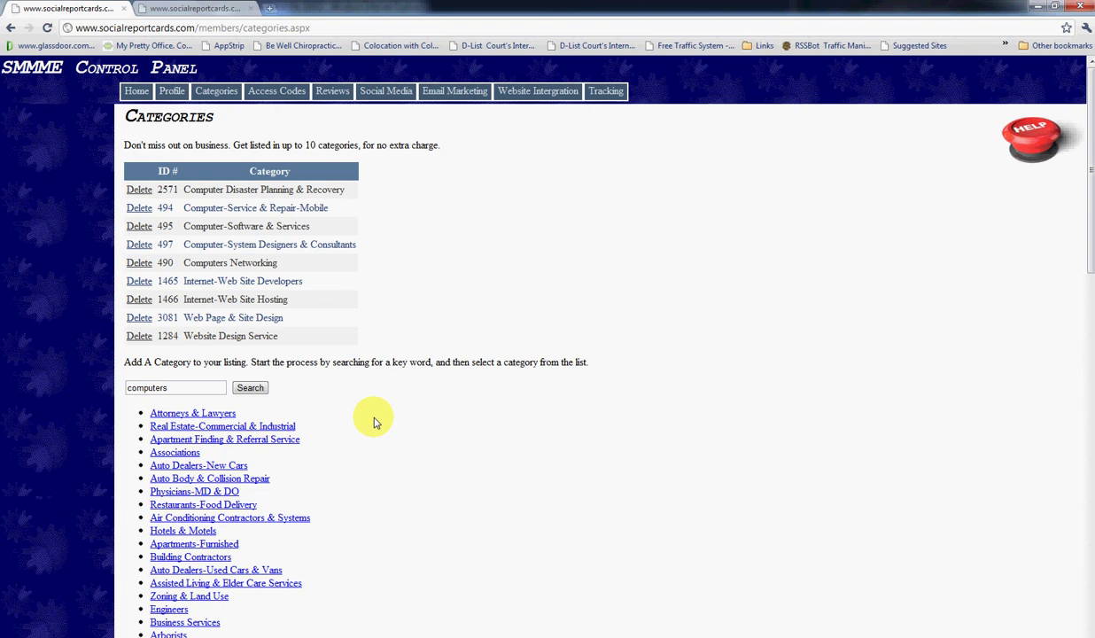
Step: Search the categories for "computer" and add Computer Graphics back to the listing
{"action": "left_click", "coordinate": [209, 390]}
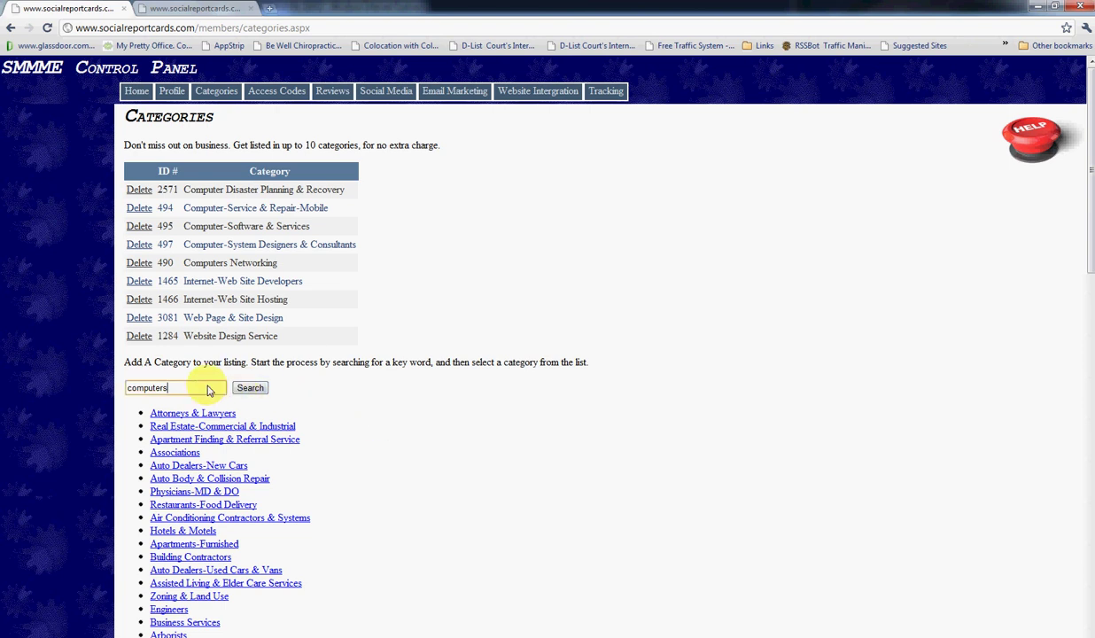
{"action": "key", "text": "BackSpace"}
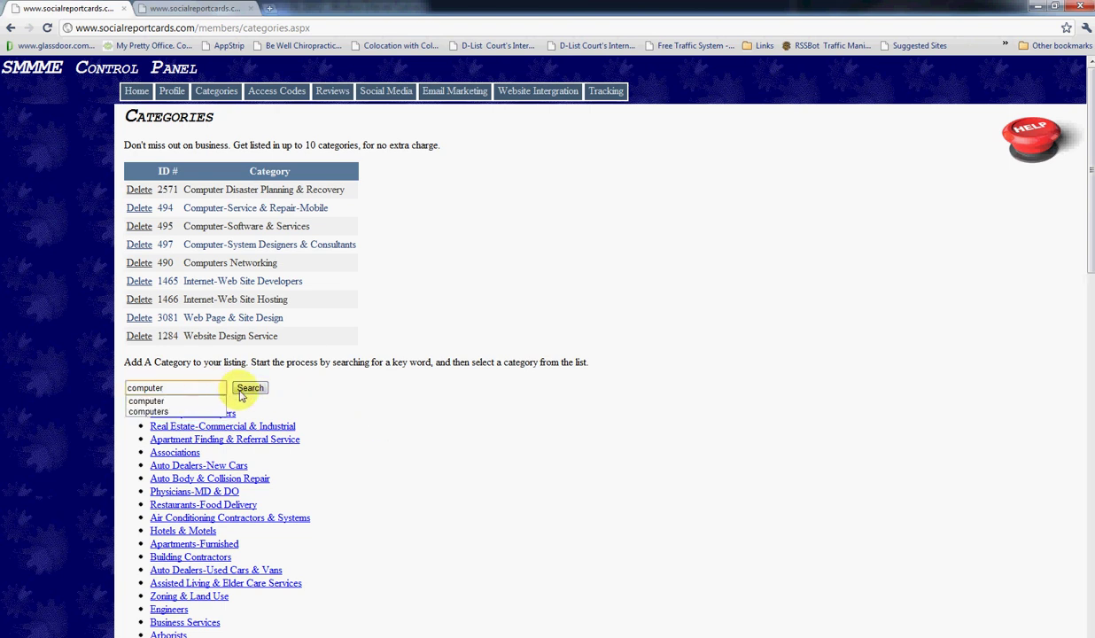
{"action": "left_click", "coordinate": [248, 387]}
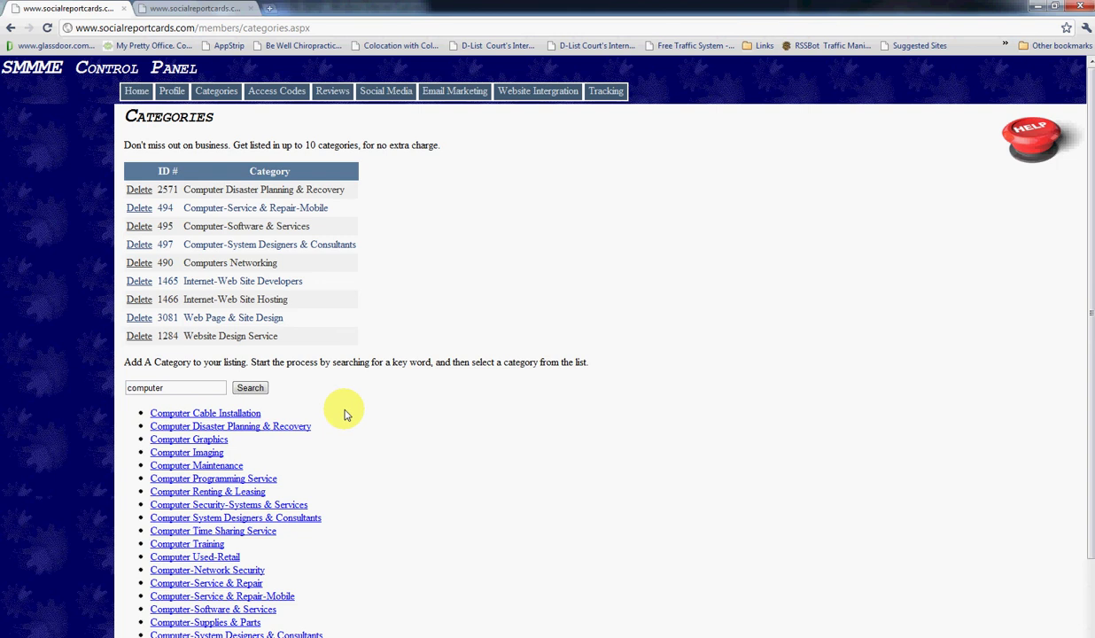
{"action": "left_click", "coordinate": [213, 439]}
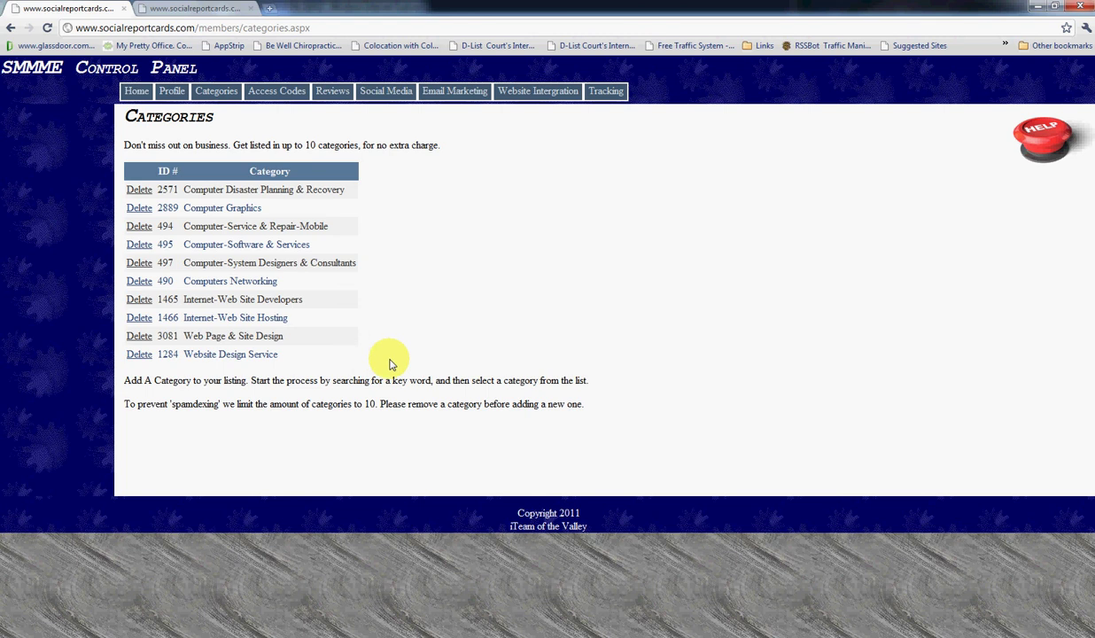
Step: Change the survey site of the Another Sample access code entry to test.iteamlv.com and save the update
{"action": "left_click", "coordinate": [261, 90]}
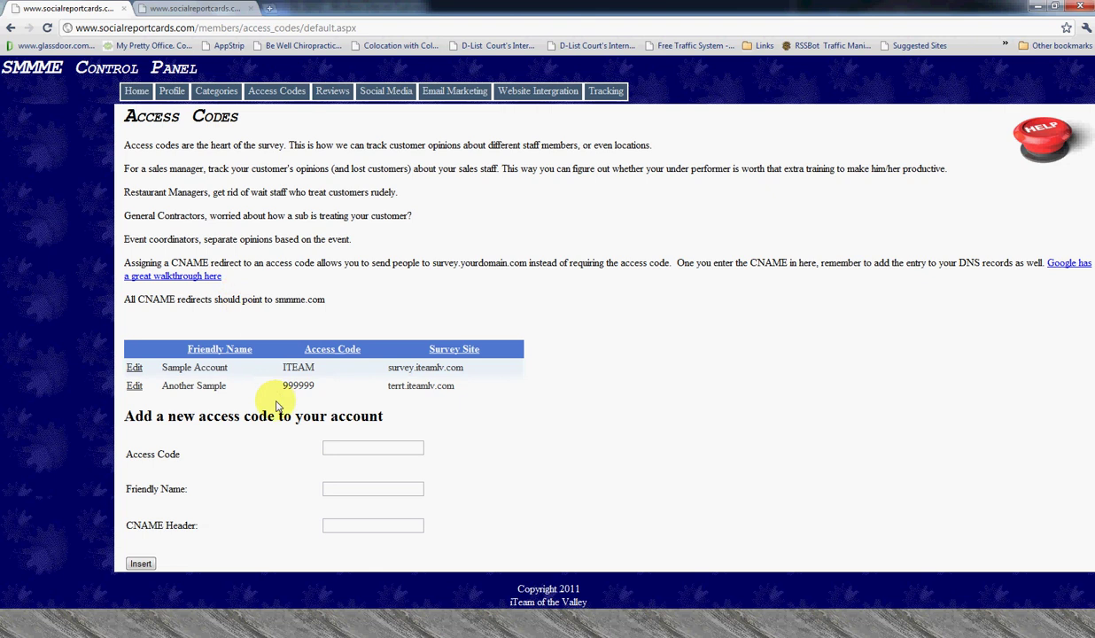
{"action": "left_click", "coordinate": [134, 387]}
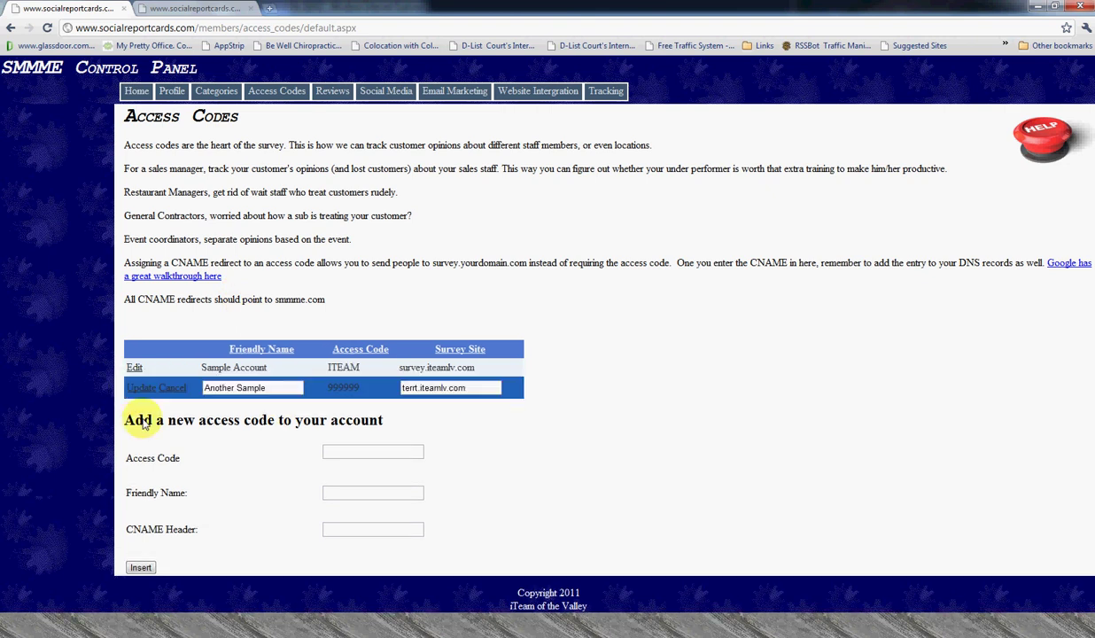
{"action": "left_click_drag", "start_coordinate": [418, 390], "coordinate": [474, 366]}
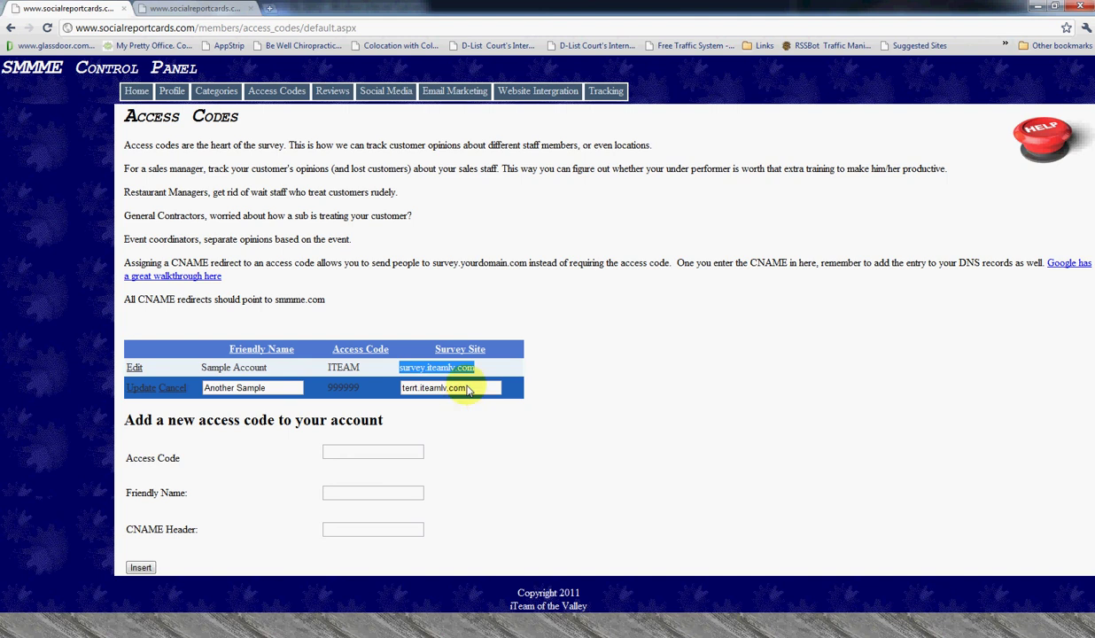
{"action": "left_click", "coordinate": [464, 391]}
{"action": "left_click_drag", "start_coordinate": [448, 388], "coordinate": [469, 394]}
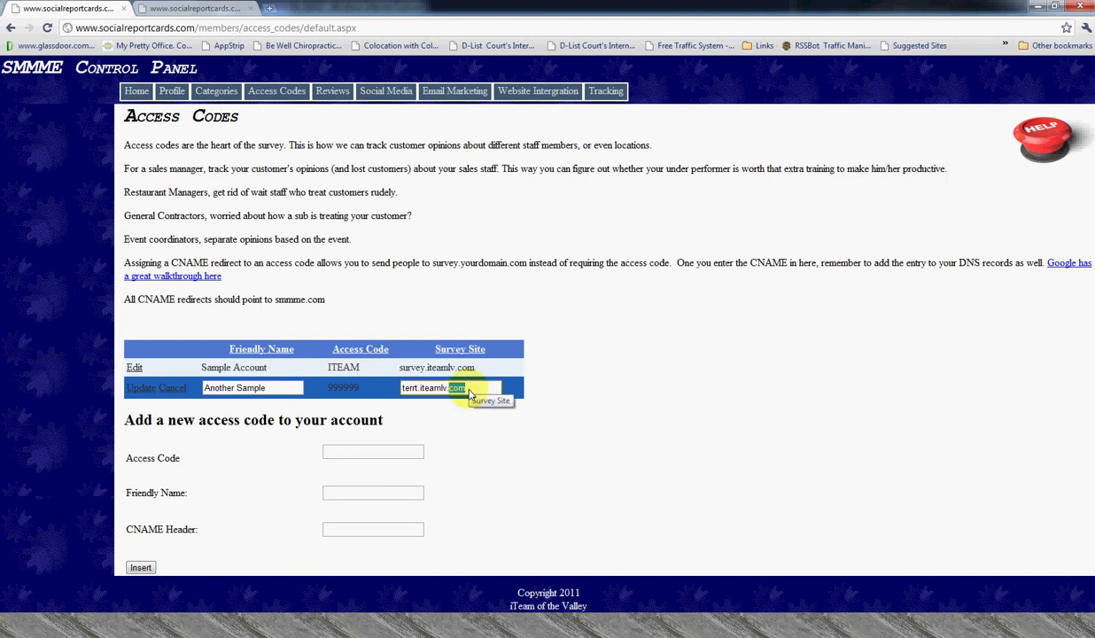
{"action": "left_click_drag", "start_coordinate": [415, 391], "coordinate": [401, 391]}
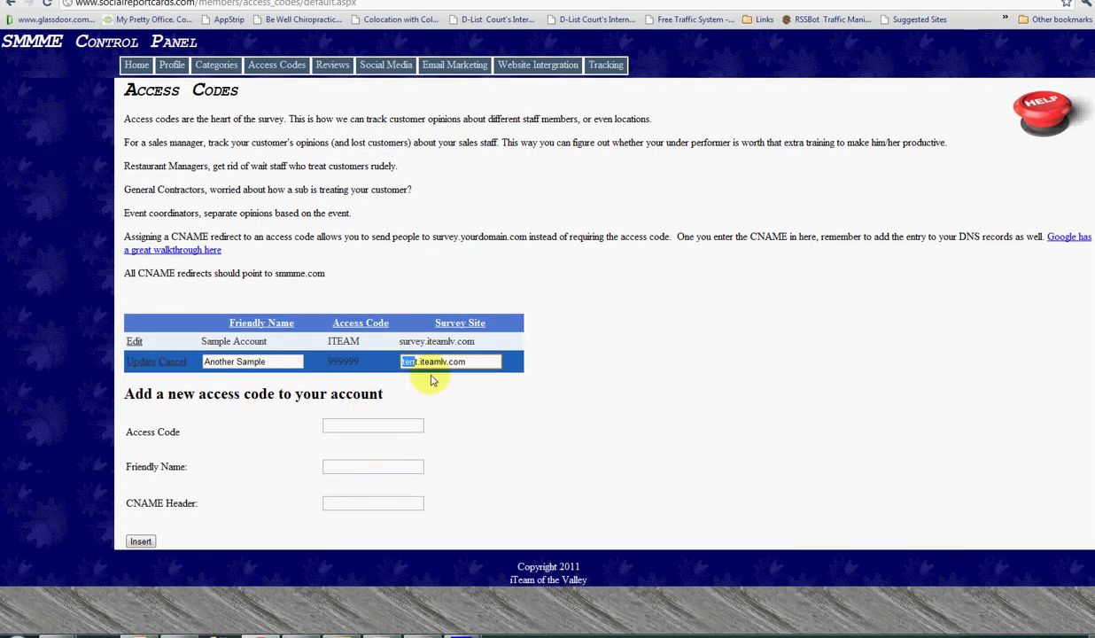
{"action": "key", "text": "BackSpace"}
{"action": "type", "text": "test"}
{"action": "key", "text": "BackSpace"}
{"action": "type", "text": "t"}
{"action": "left_click", "coordinate": [139, 362]}
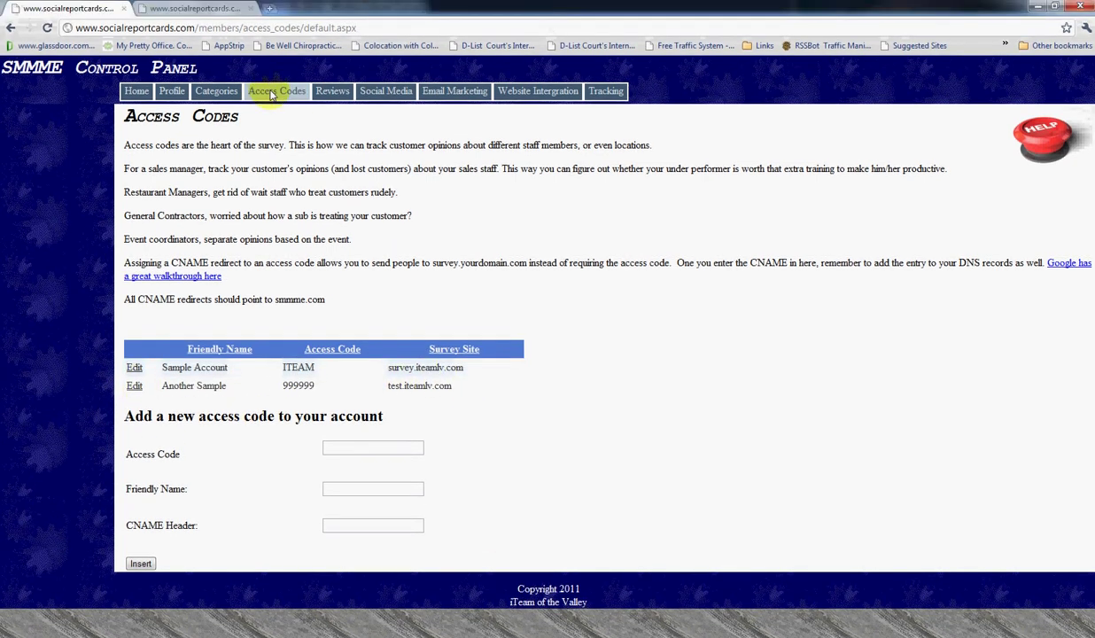
Step: Open the business reviews and sort them by date with the newest first
{"action": "left_click", "coordinate": [336, 93]}
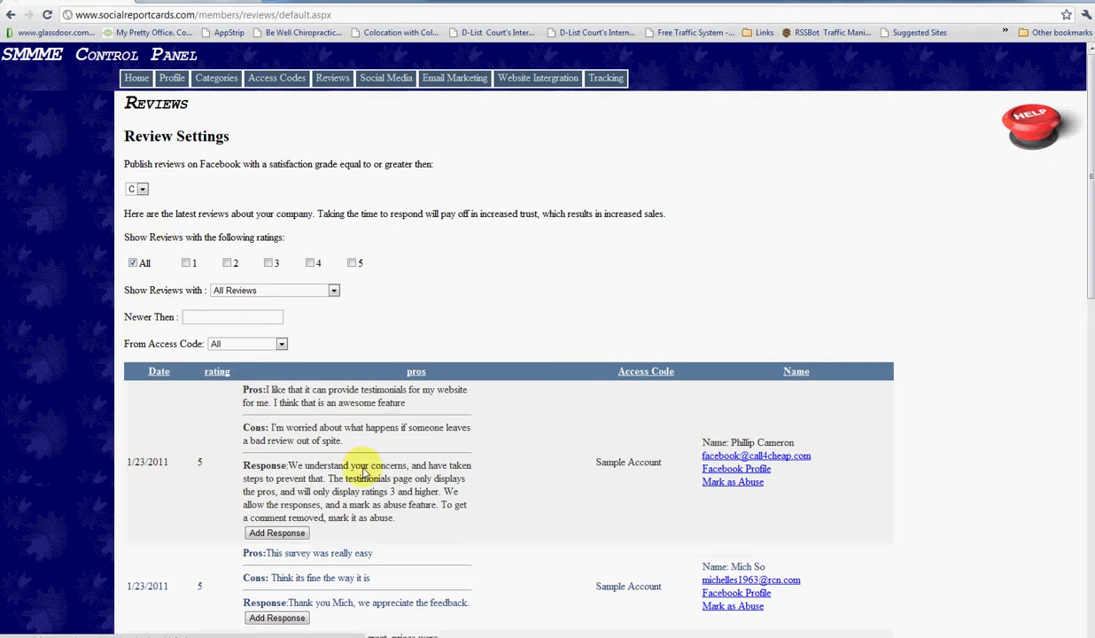
{"action": "left_click", "coordinate": [160, 371]}
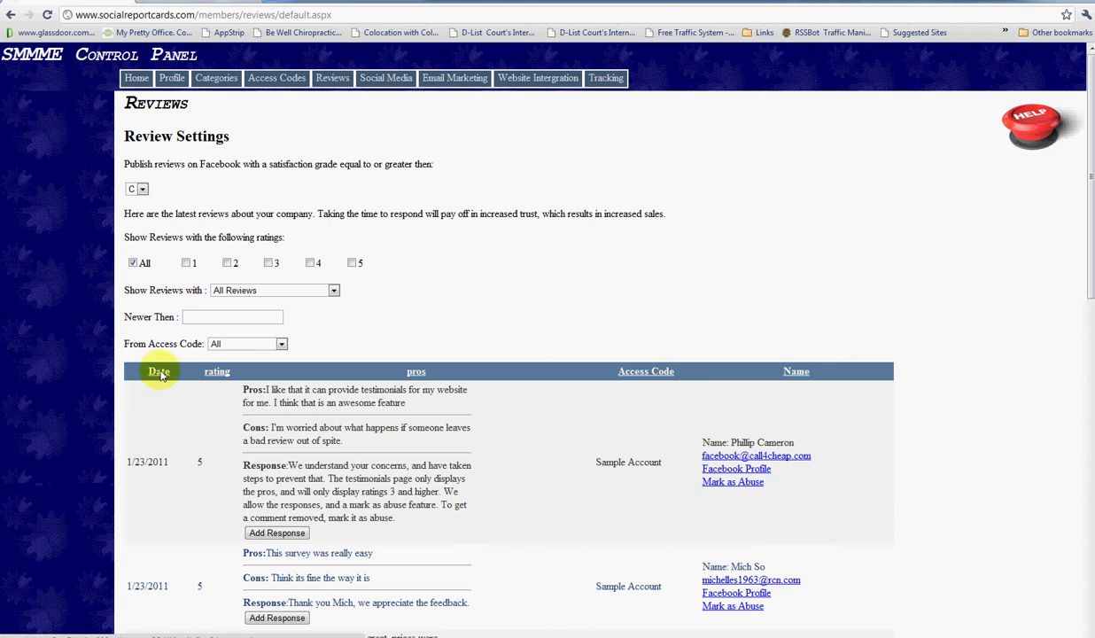
{"action": "left_click", "coordinate": [160, 371]}
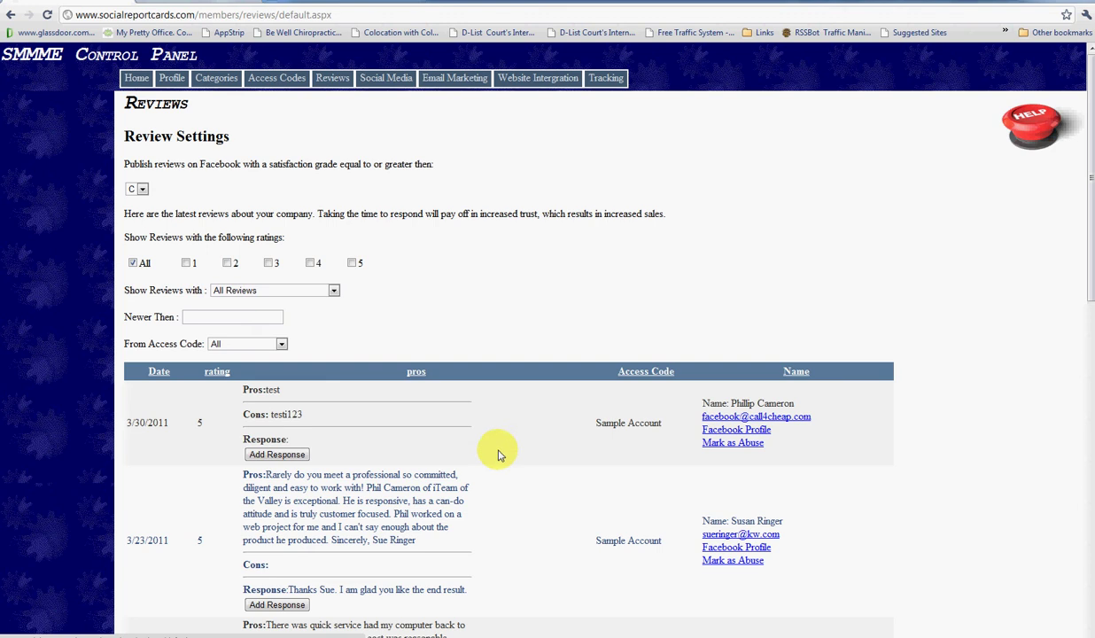
Step: Add the response "test response" to the 3/30/2011 review and save it
{"action": "left_click", "coordinate": [276, 454]}
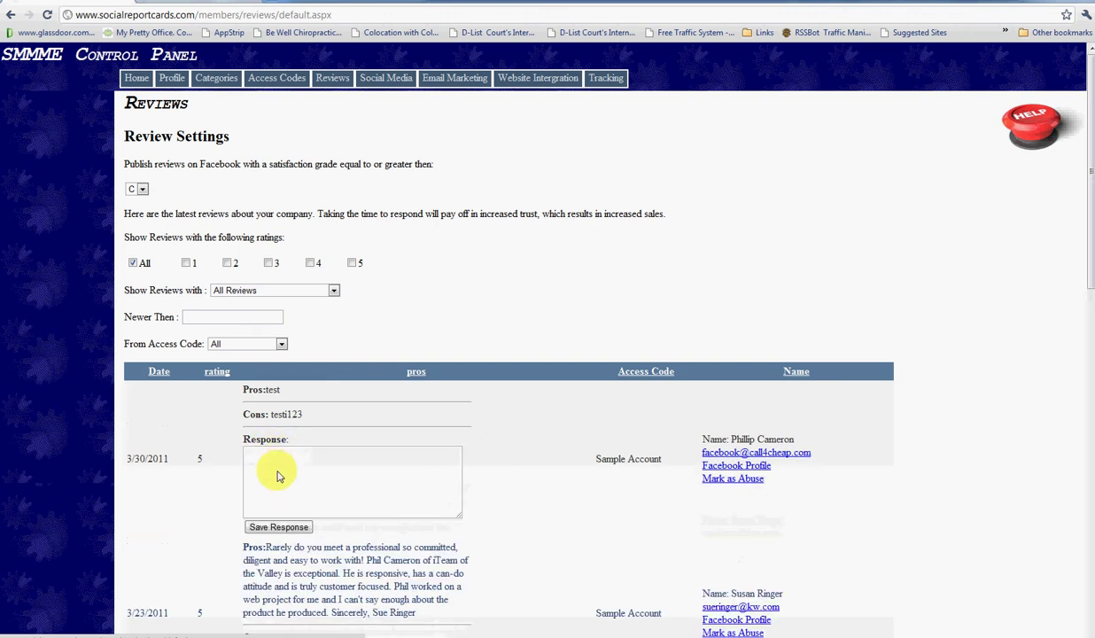
{"action": "left_click", "coordinate": [278, 473]}
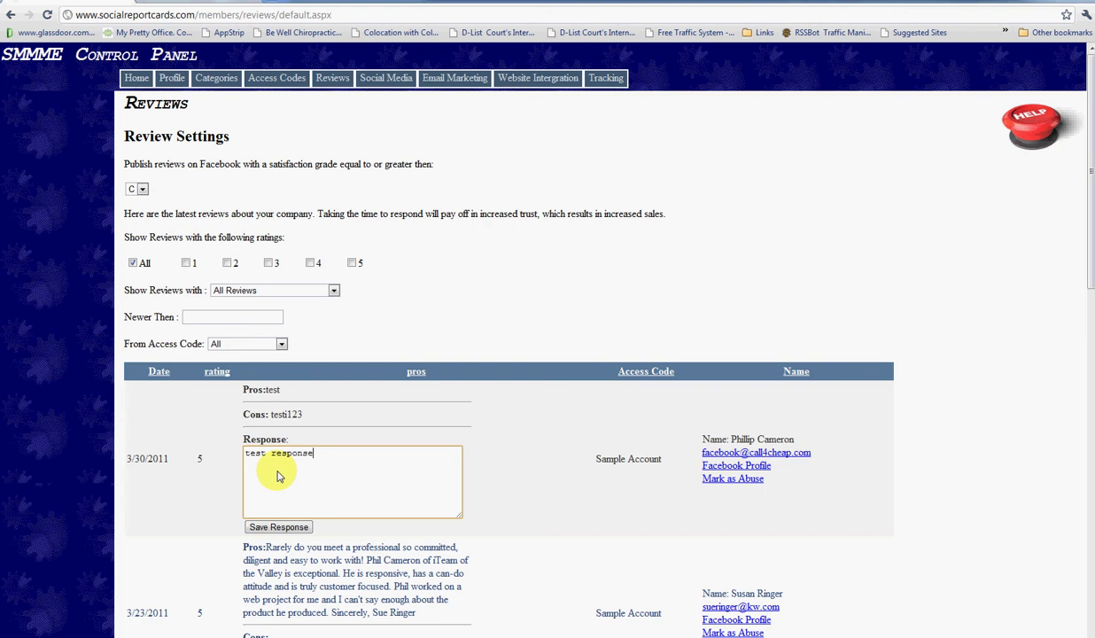
{"action": "left_click", "coordinate": [278, 526]}
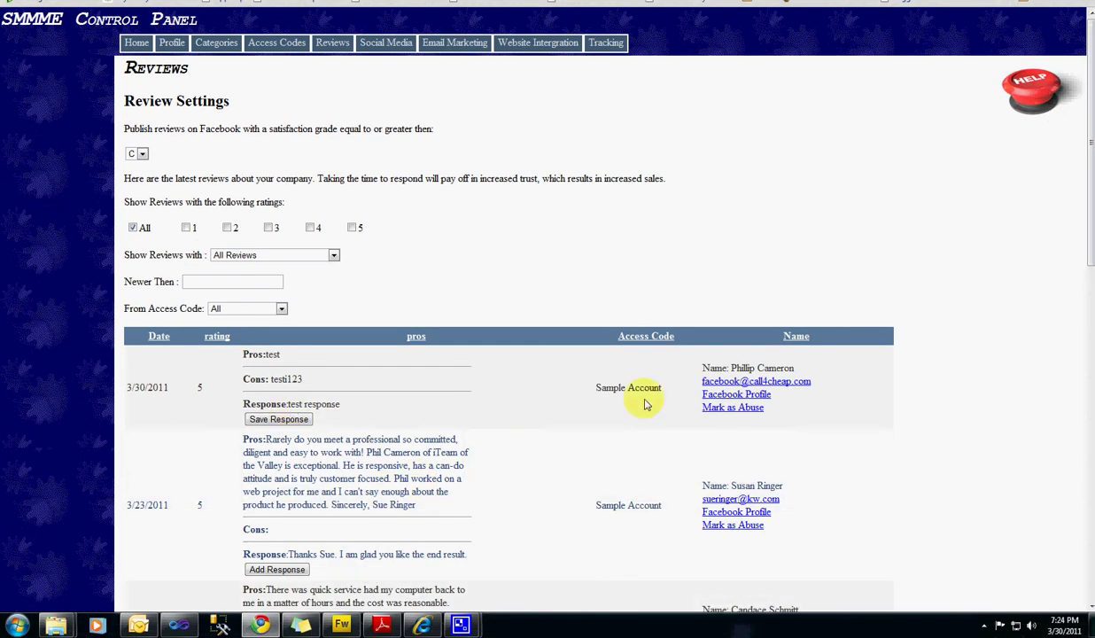
Step: Mark the 3/30/2011 review as abuse
{"action": "left_click", "coordinate": [728, 409]}
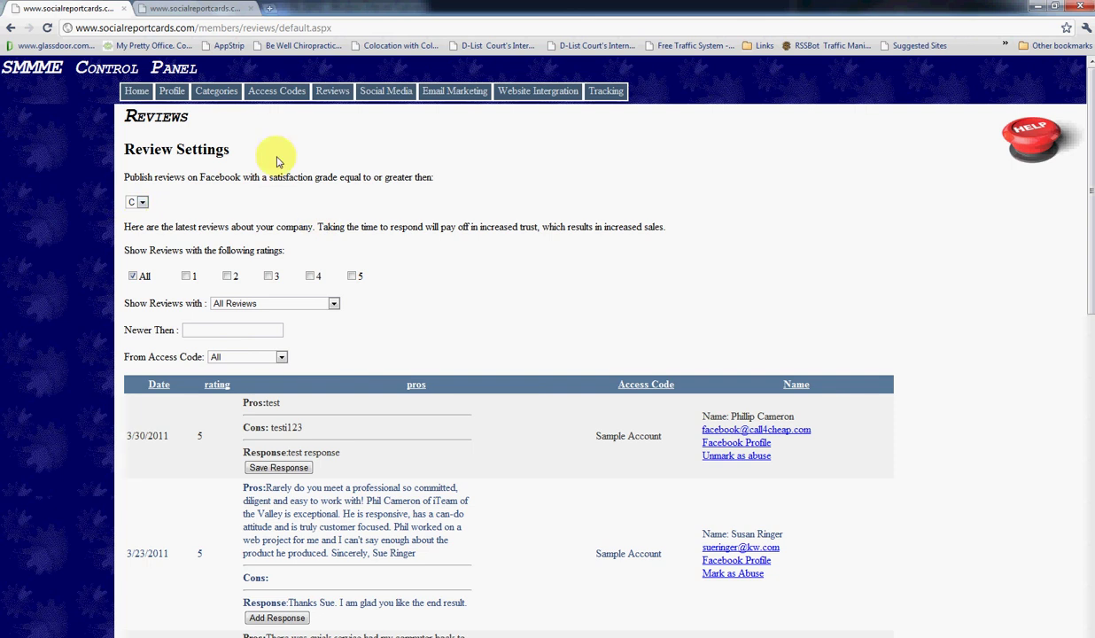
Step: Look through the Facebook page, Twitter username and YouTube video entries of the social media settings, and open the email marketing options
{"action": "left_click", "coordinate": [385, 93]}
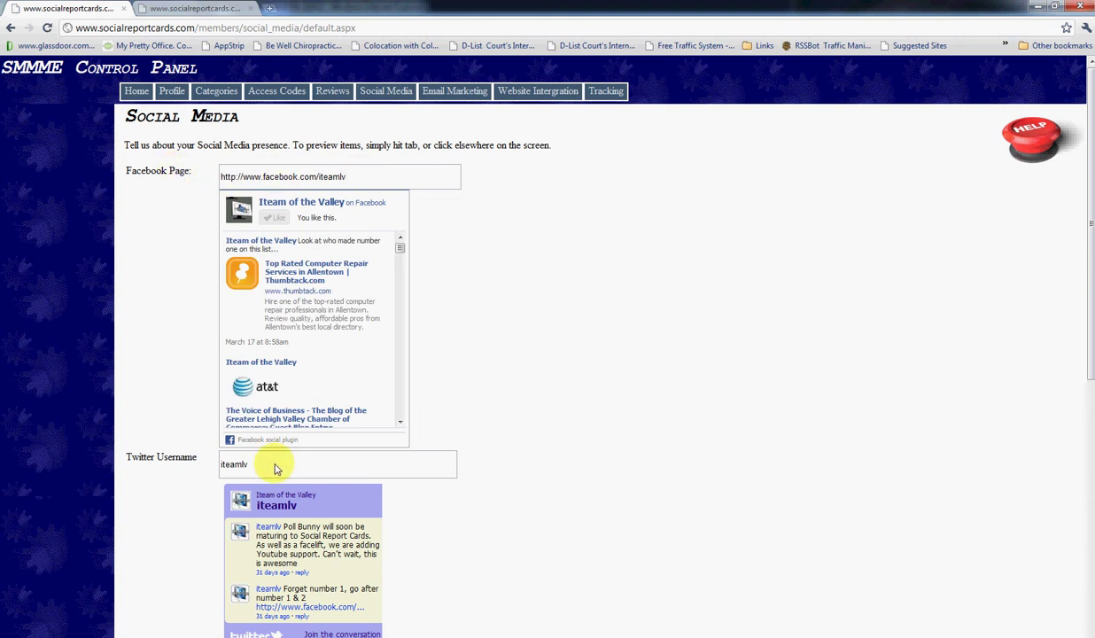
{"action": "scroll", "coordinate": [230, 456], "scroll_direction": "down", "scroll_amount": 2}
{"action": "scroll", "coordinate": [167, 434], "scroll_direction": "down", "scroll_amount": 6}
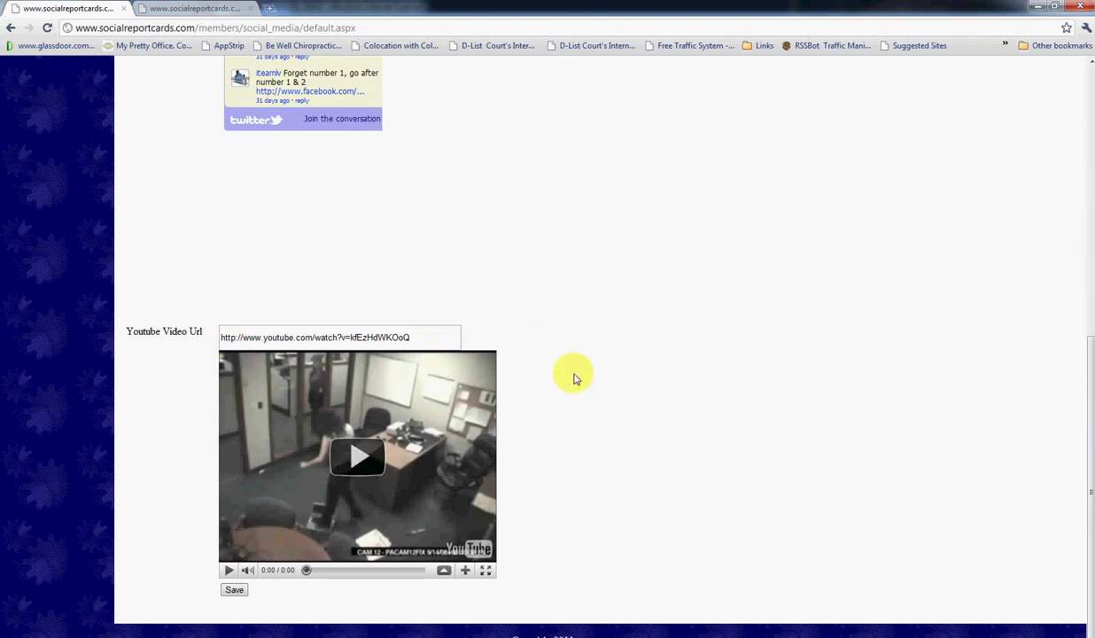
{"action": "scroll", "coordinate": [567, 400], "scroll_direction": "up", "scroll_amount": 5}
{"action": "scroll", "coordinate": [530, 445], "scroll_direction": "up", "scroll_amount": 3}
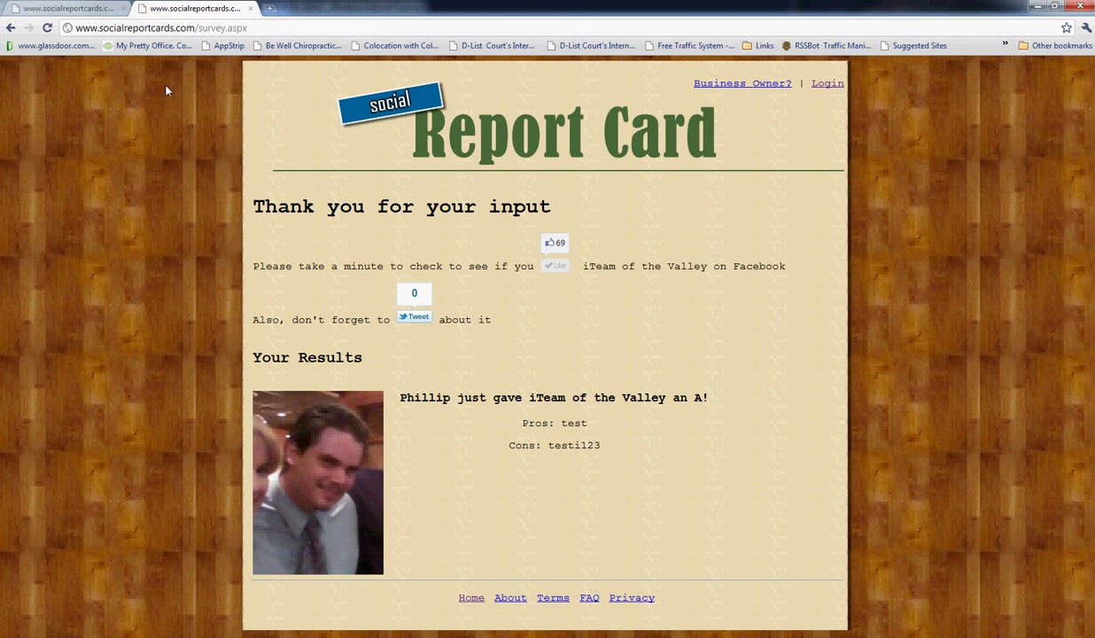
{"action": "left_click", "coordinate": [86, 9]}
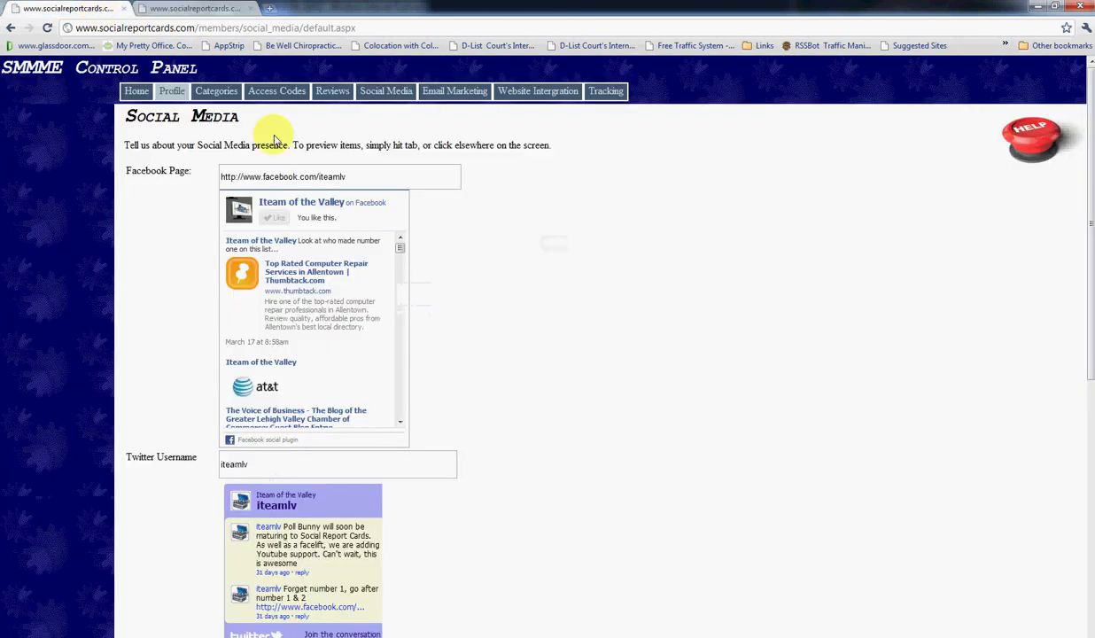
{"action": "left_click", "coordinate": [455, 92]}
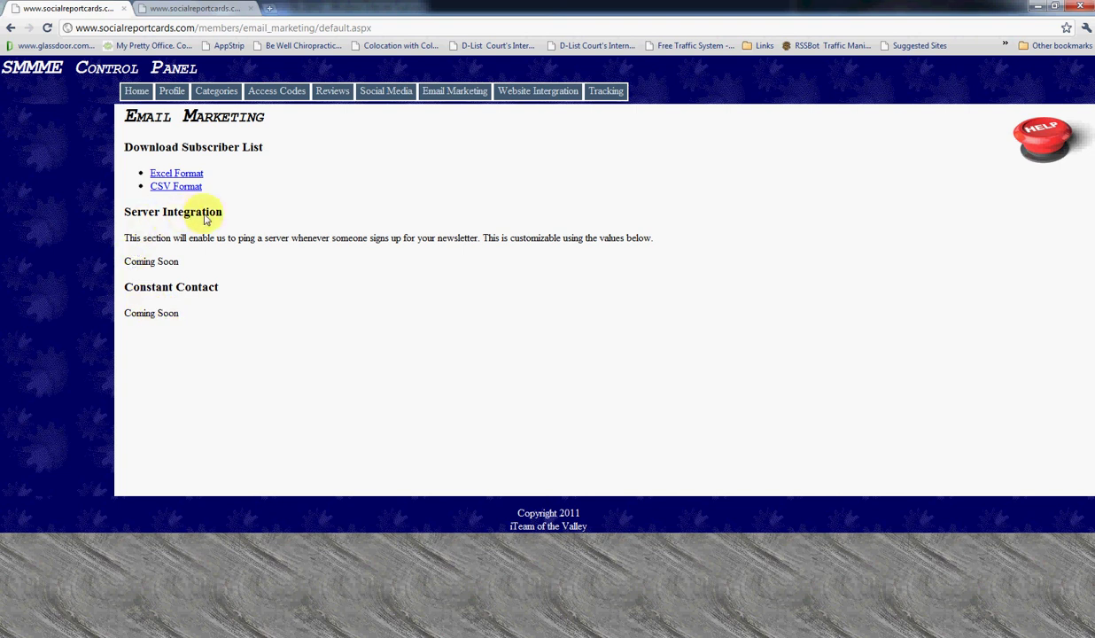
Step: Open the website integration settings, preview the testimonials iframe and generate its embed code
{"action": "left_click", "coordinate": [536, 95]}
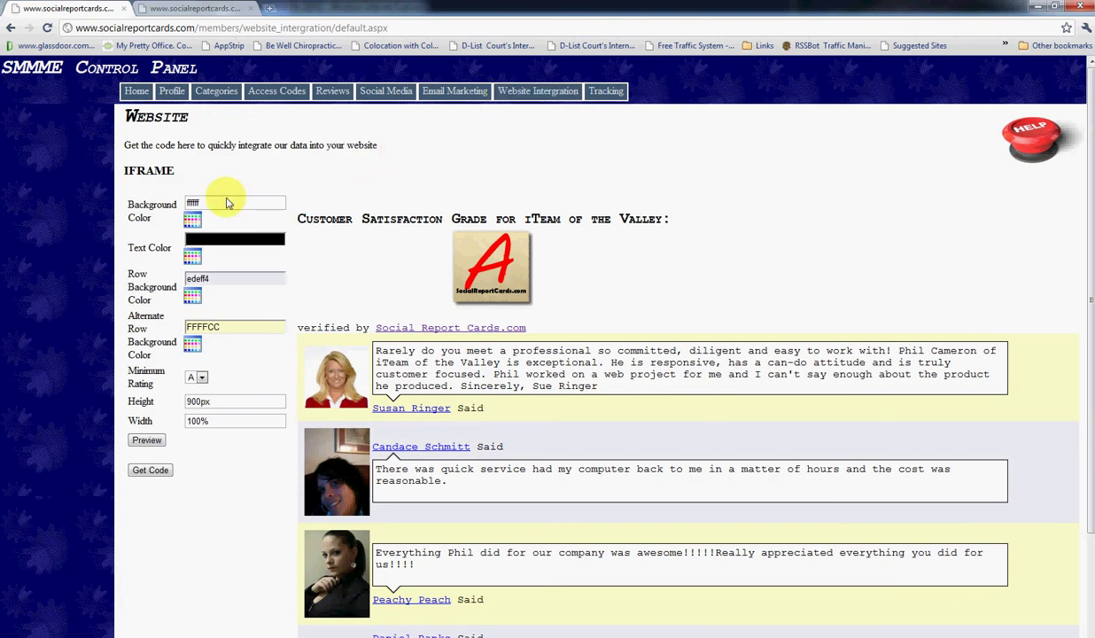
{"action": "left_click", "coordinate": [194, 205]}
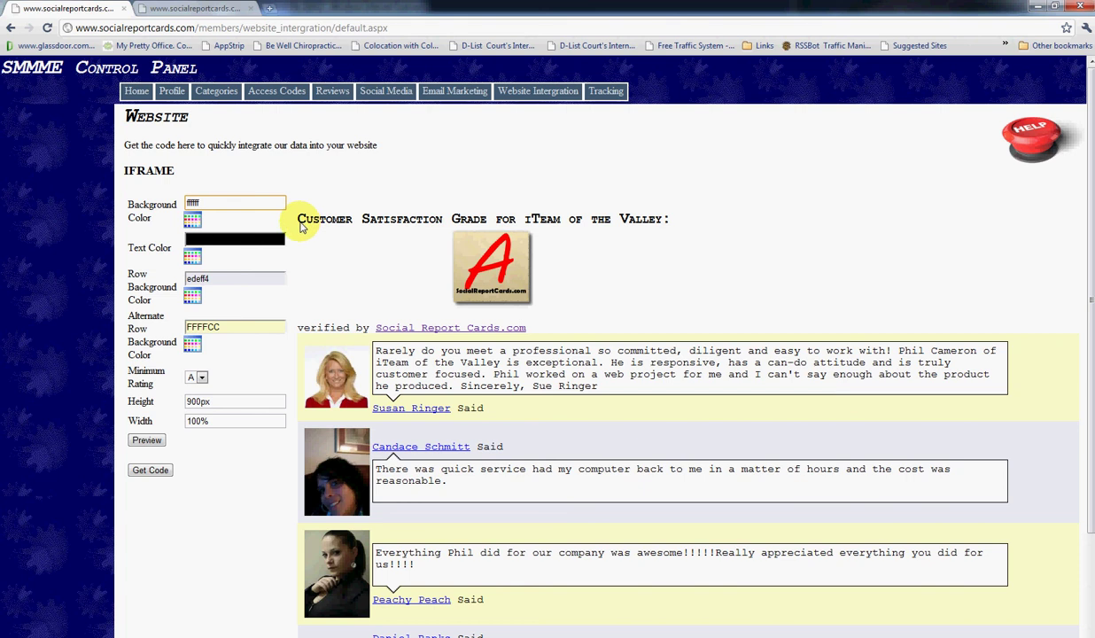
{"action": "scroll", "coordinate": [366, 303], "scroll_direction": "down", "scroll_amount": 3}
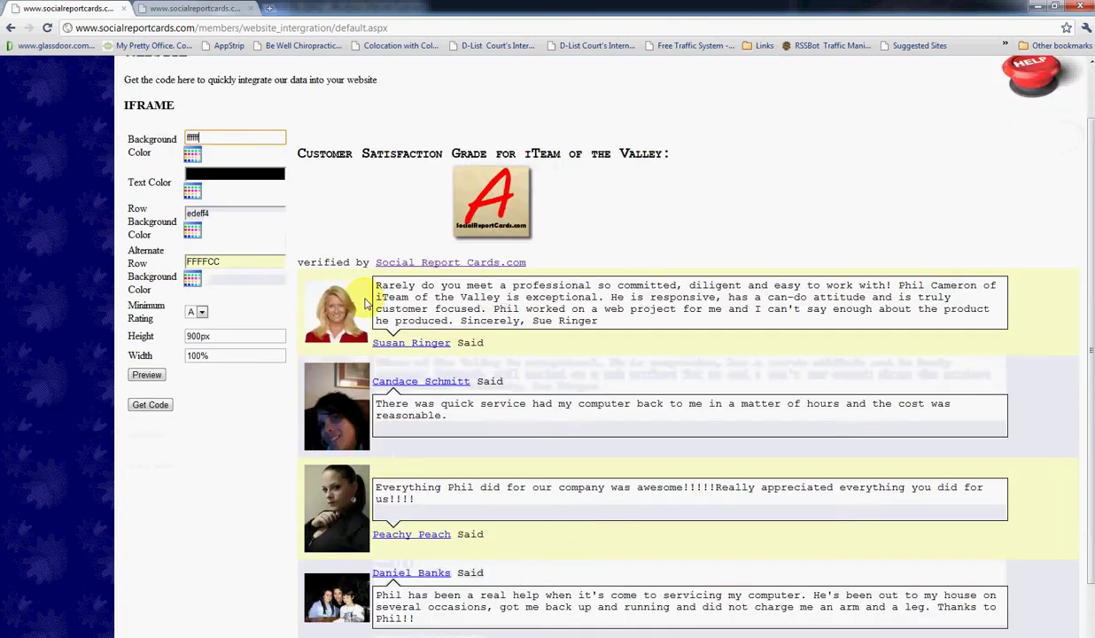
{"action": "scroll", "coordinate": [368, 266], "scroll_direction": "up", "scroll_amount": 2}
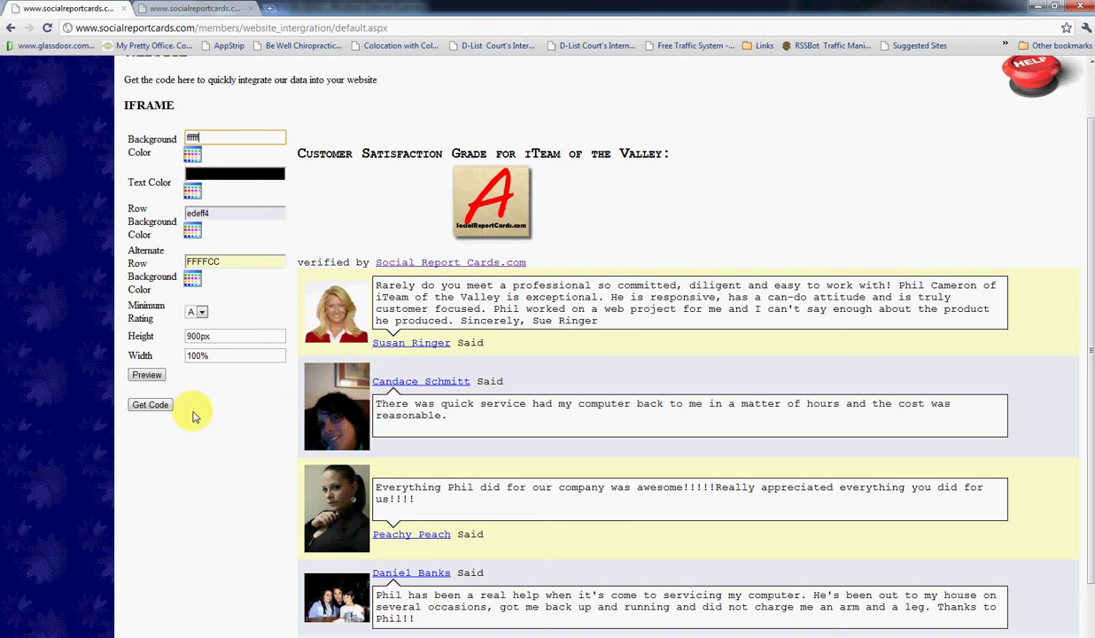
{"action": "left_click", "coordinate": [147, 375]}
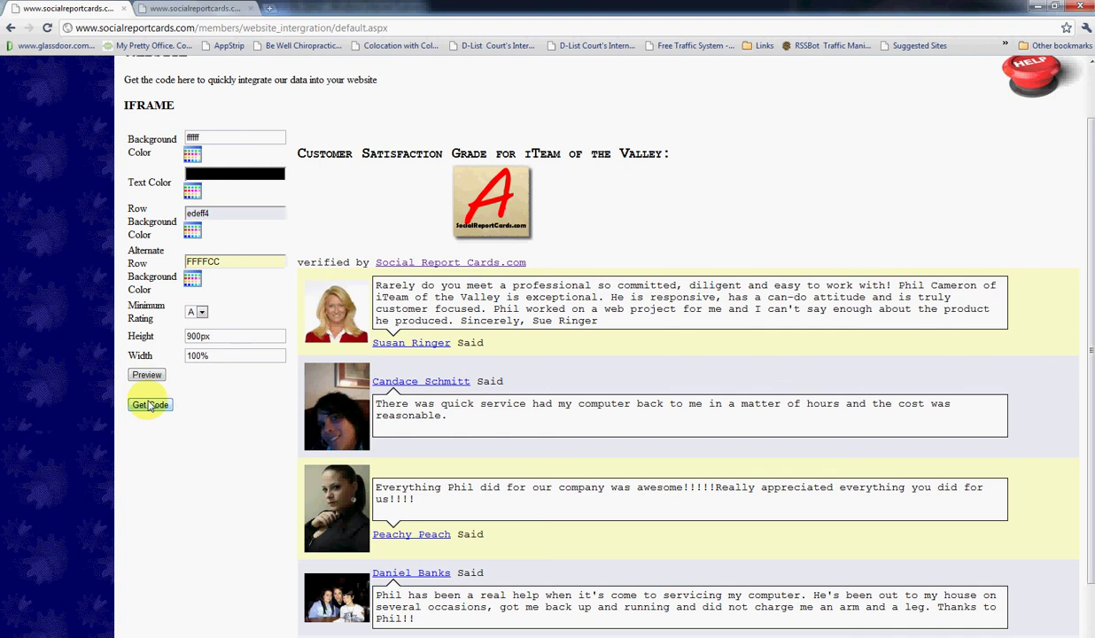
{"action": "left_click", "coordinate": [149, 404]}
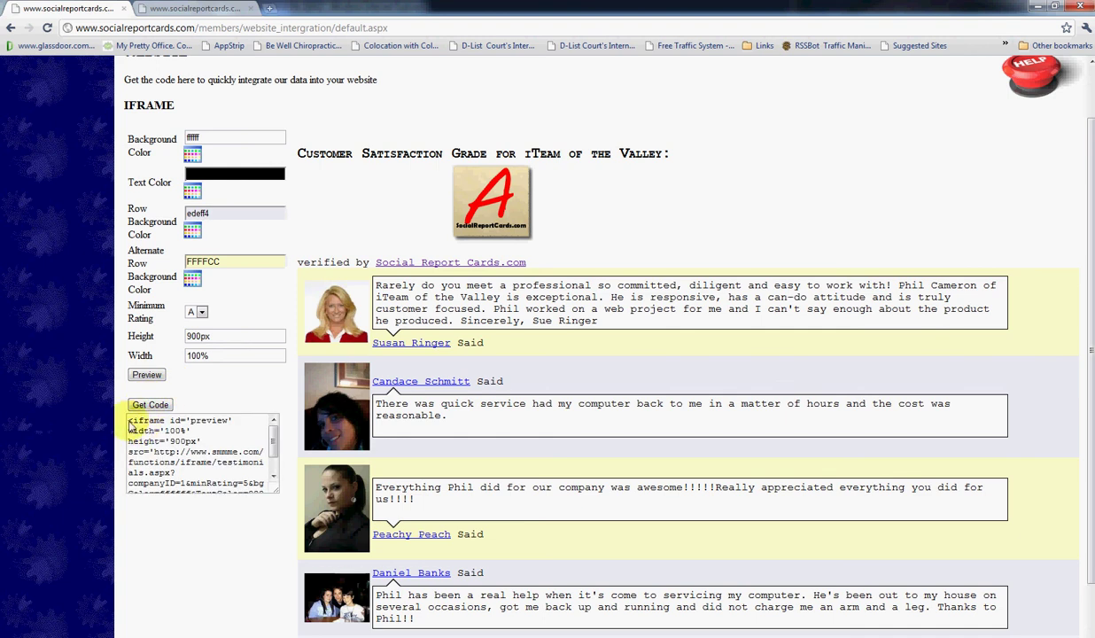
Step: Select the generated iframe code and cut it to the clipboard
{"action": "left_click_drag", "start_coordinate": [130, 424], "coordinate": [203, 467]}
{"action": "right_click", "coordinate": [191, 464]}
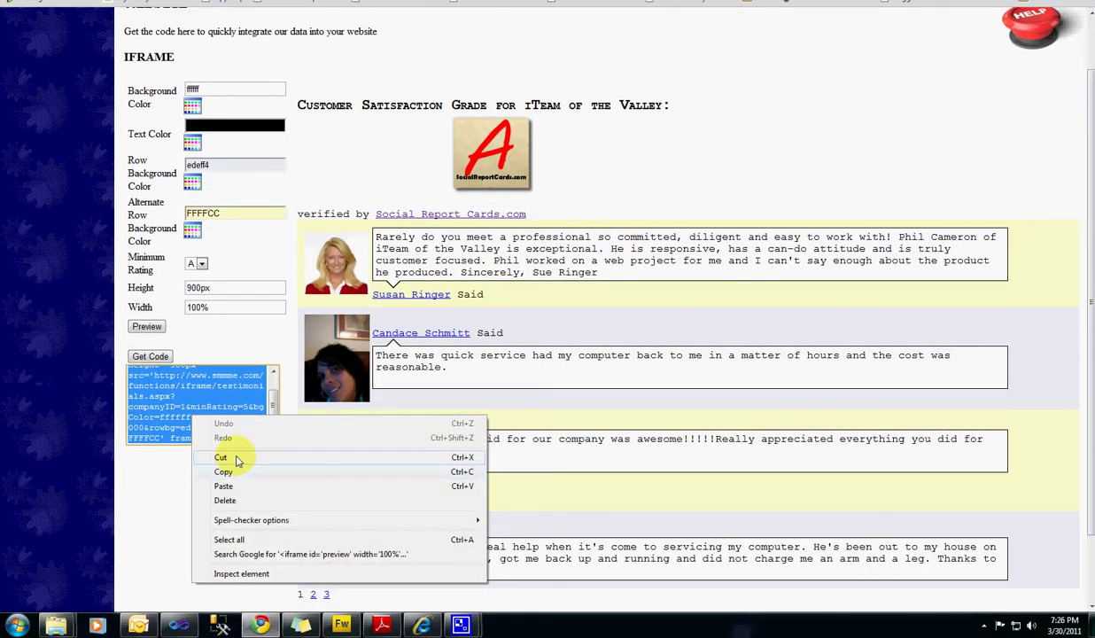
{"action": "left_click", "coordinate": [221, 479]}
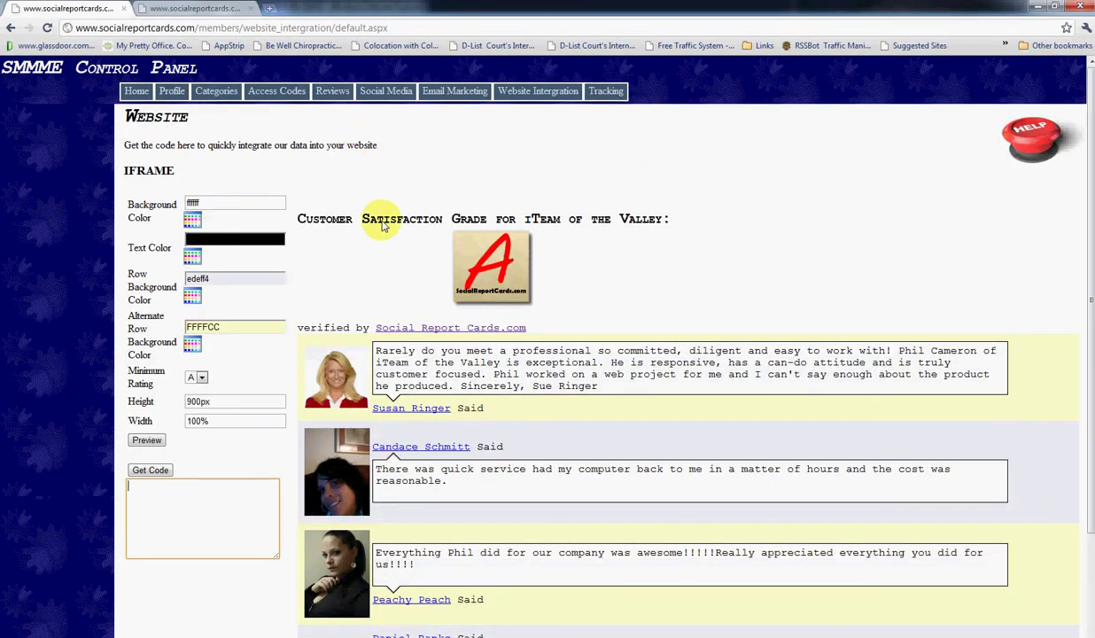
Step: Open the tracking summary and examine the counts for search result appearances, profile views and Facebook likes
{"action": "left_click", "coordinate": [601, 99]}
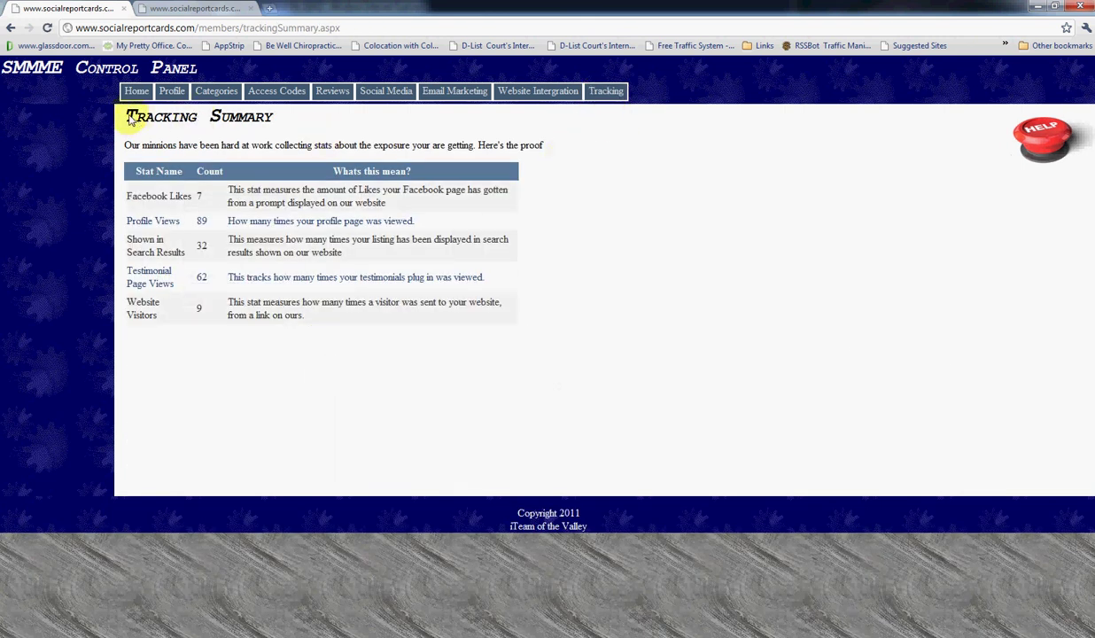
{"action": "left_click_drag", "start_coordinate": [130, 120], "coordinate": [275, 122]}
{"action": "left_click", "coordinate": [275, 145]}
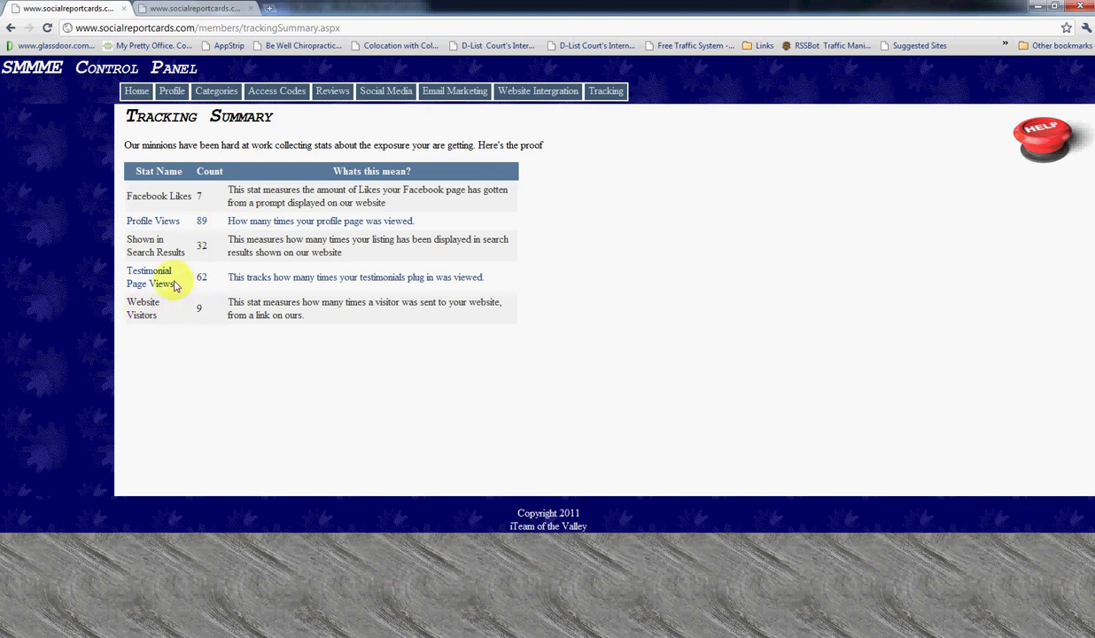
{"action": "double_click", "coordinate": [203, 246]}
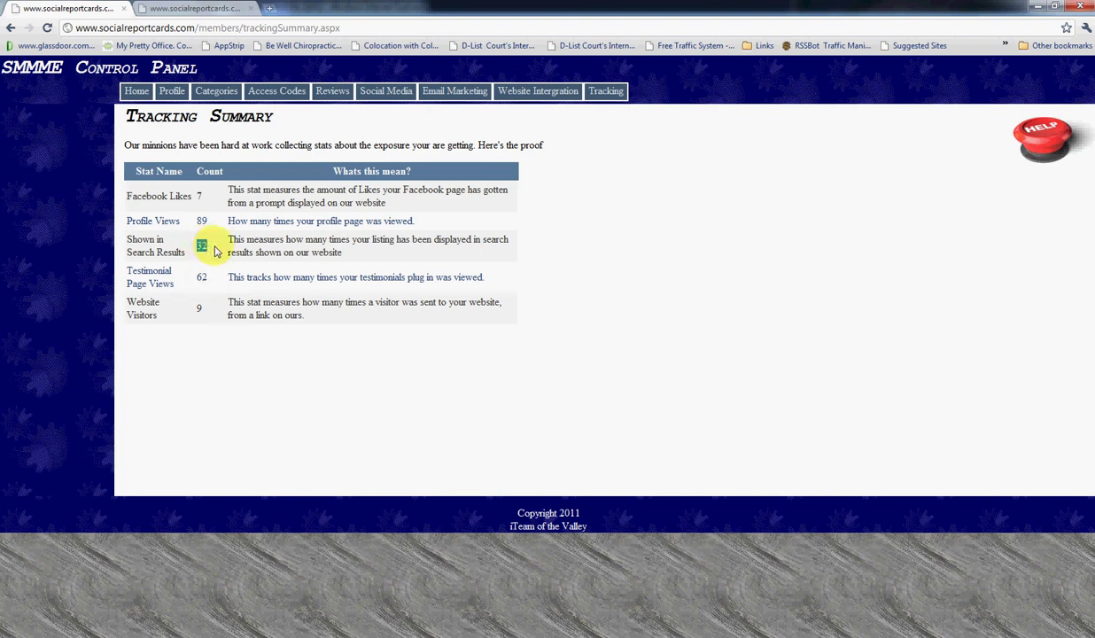
{"action": "double_click", "coordinate": [202, 222]}
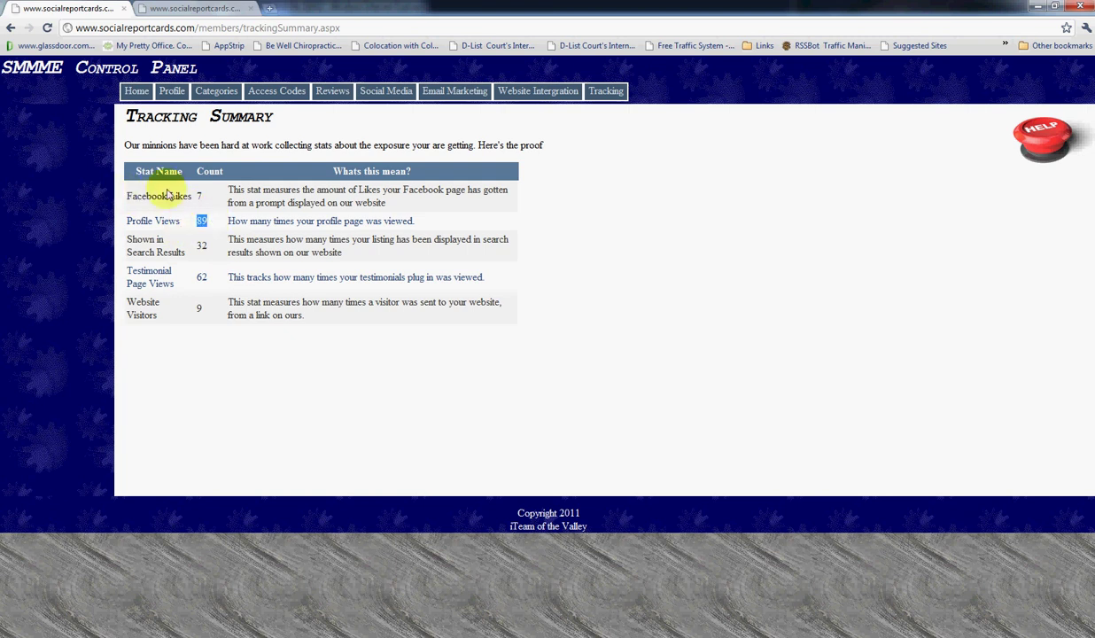
{"action": "double_click", "coordinate": [199, 195]}
{"action": "left_click", "coordinate": [213, 198]}
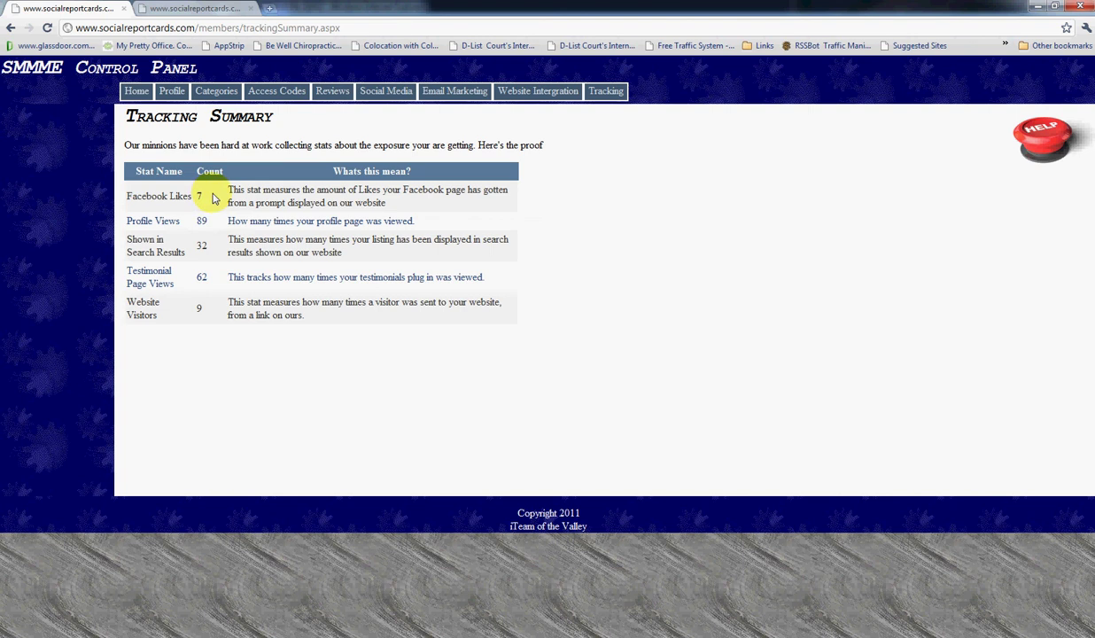